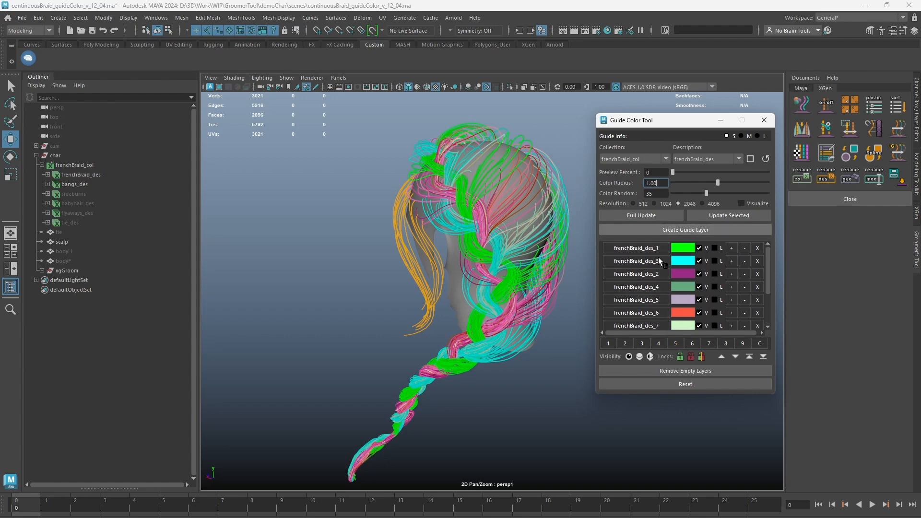
- Switch the Guide Color Tool to its medium size and remove all empty guide layers
left_click(742, 137)
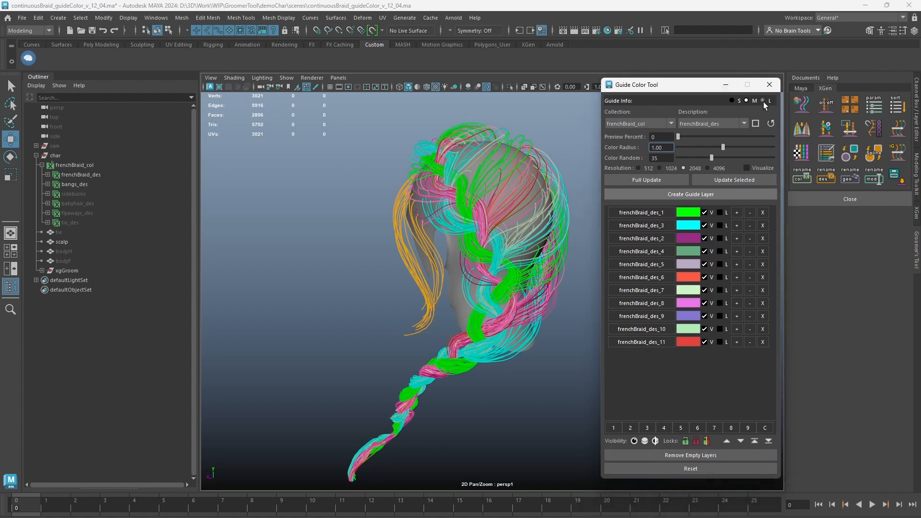
mouse_move(676, 87)
left_mouse_down()
mouse_move(699, 24)
mouse_move(677, 94)
left_mouse_up()
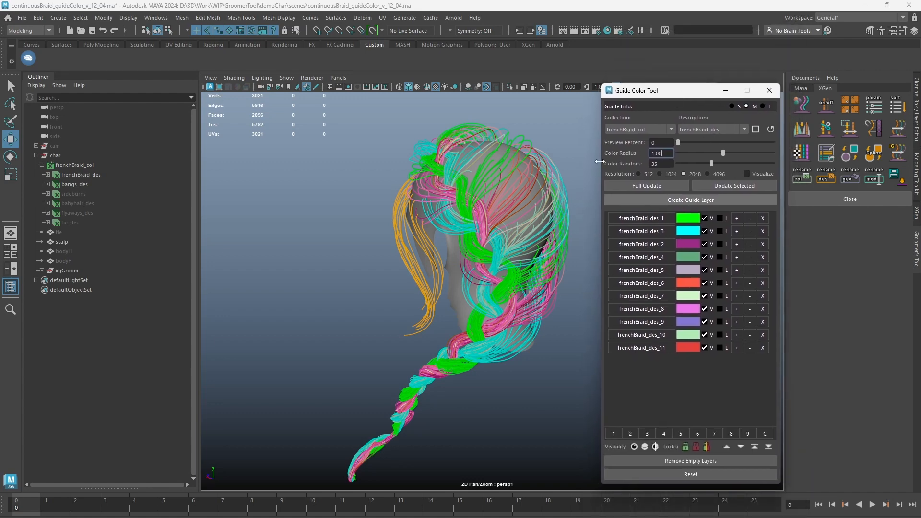
left_click(697, 461)
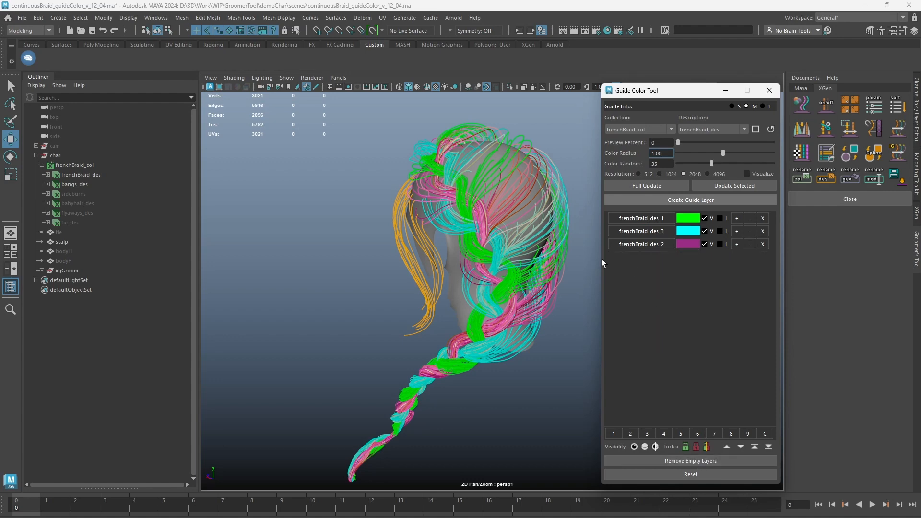
- Create three new guide layers for frenchBraid_des
left_click(641, 198)
left_click(641, 198)
left_click(640, 198)
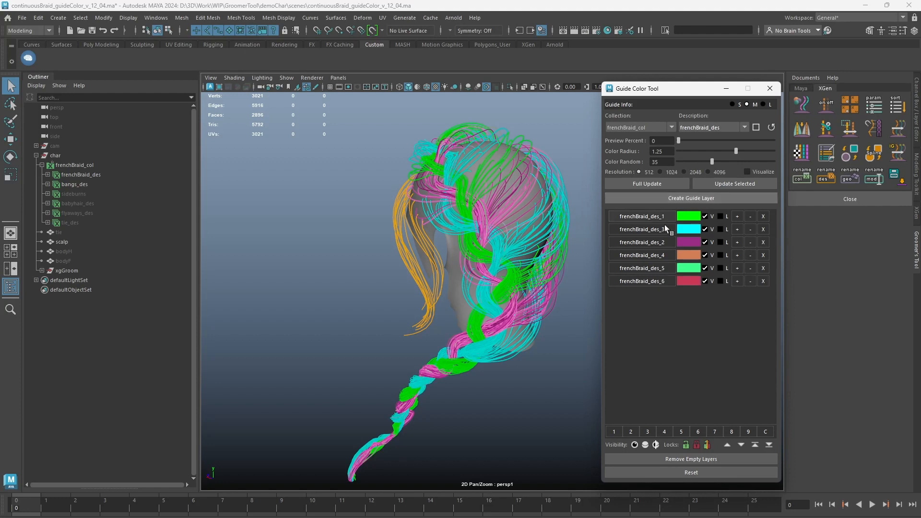
- Rename the guide layer frenchBraid_des_4 as braidA01
right_click(639, 255)
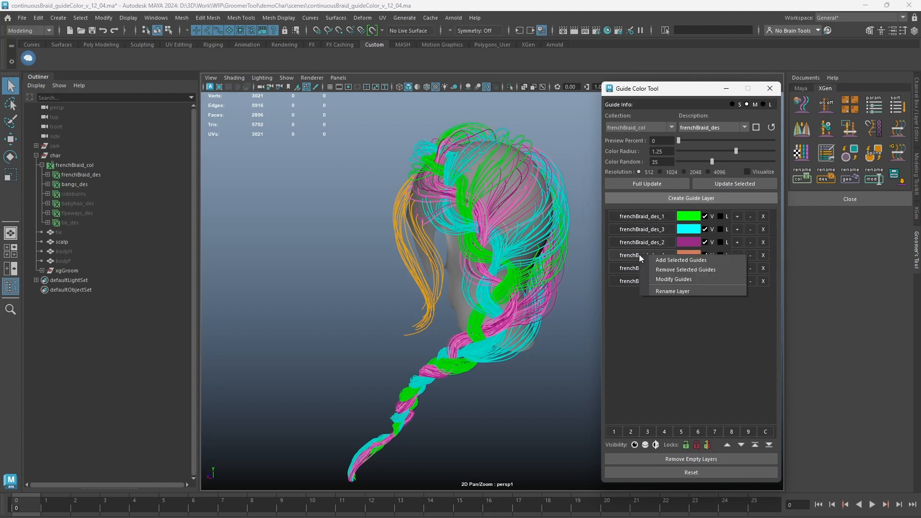
left_click(677, 291)
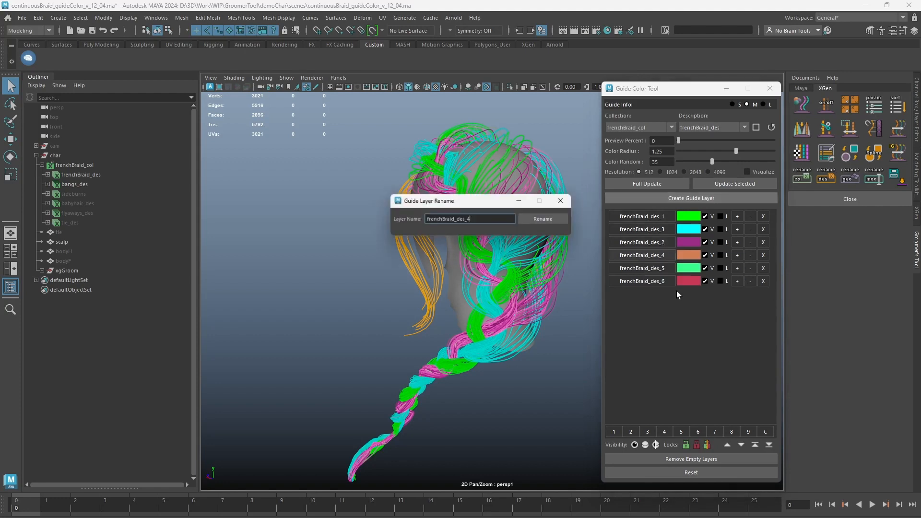
double_click(496, 224)
type("braidA01")
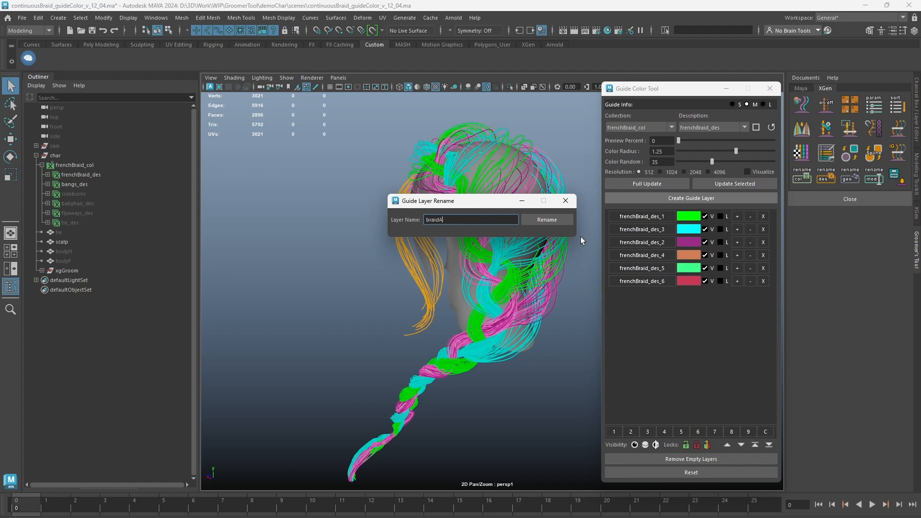
left_click(556, 223)
- Rename the guide layers frenchBraid_des_5 and frenchBraid_des_6 as braidA02 and braidA03
right_click(655, 270)
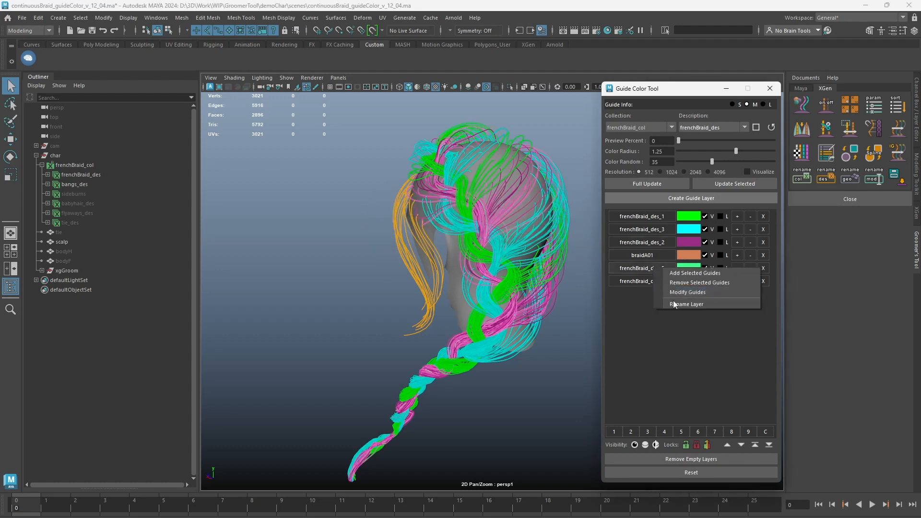
left_click(673, 301)
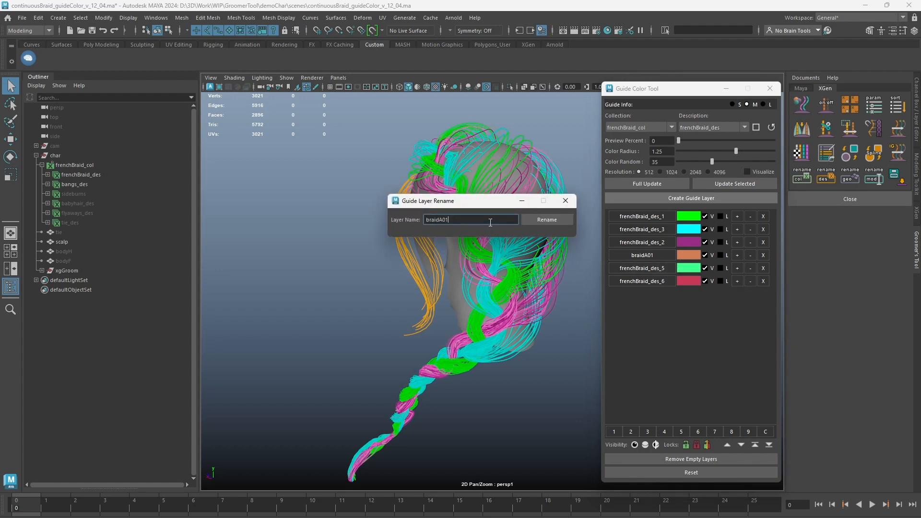
left_click(538, 220)
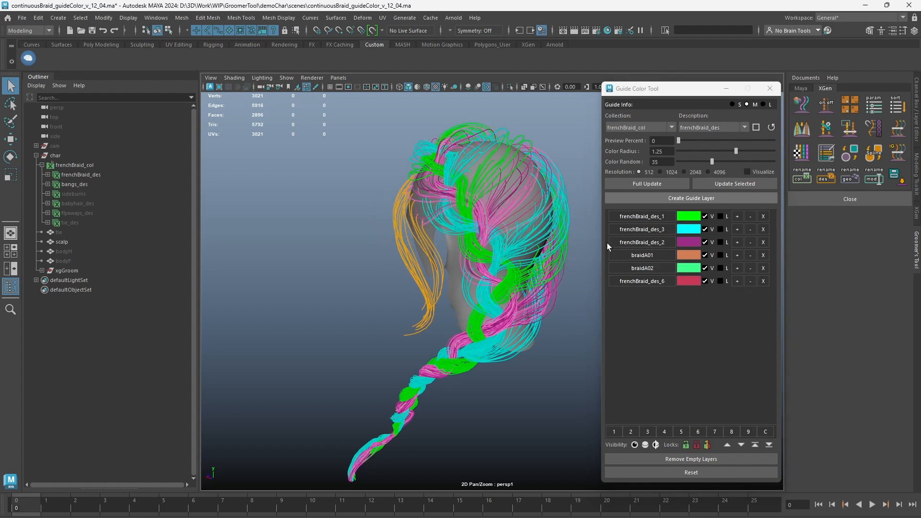
right_click(648, 281)
left_click(677, 317)
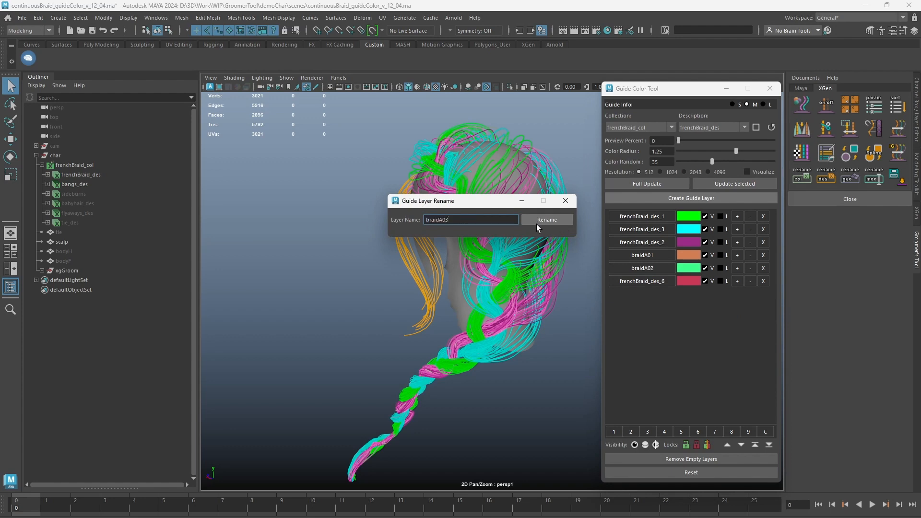
left_click(552, 219)
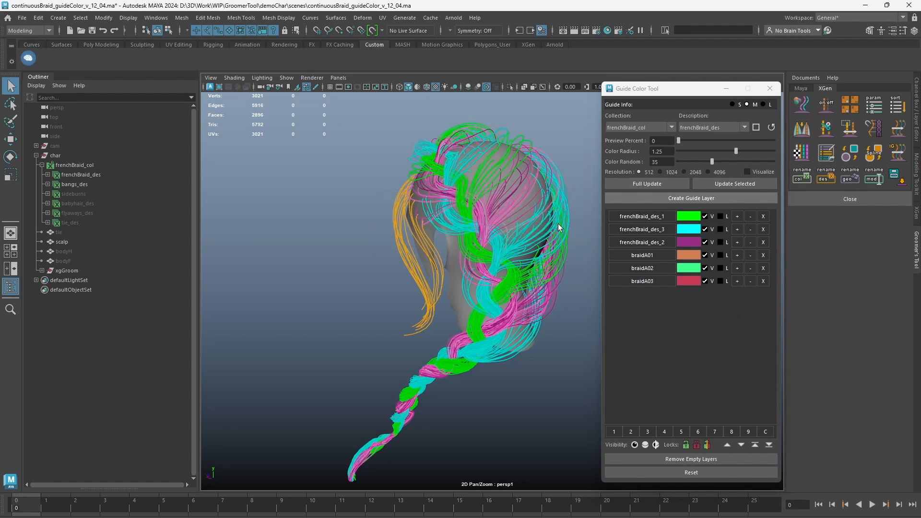
- Isolate the guides of frenchBraid_des_1 and add the front section of guides to the layer braidA01
left_click(640, 218)
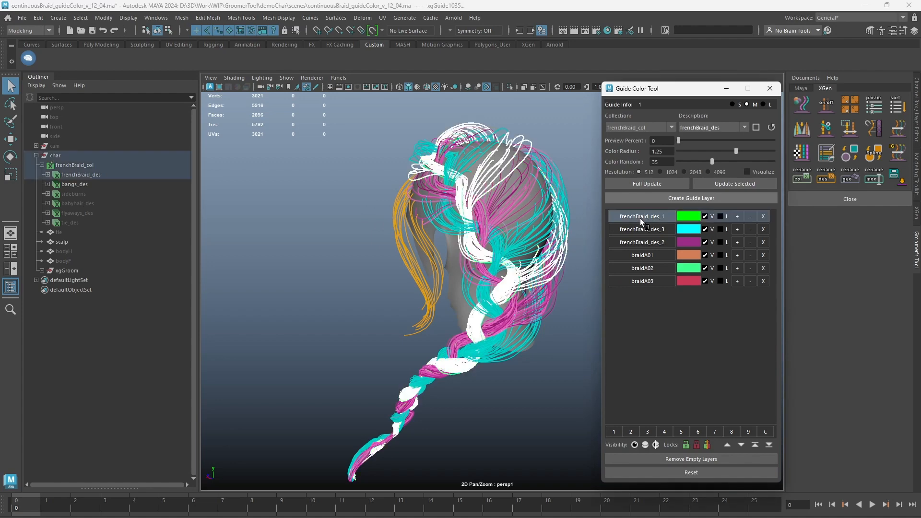
key("ctrl+1")
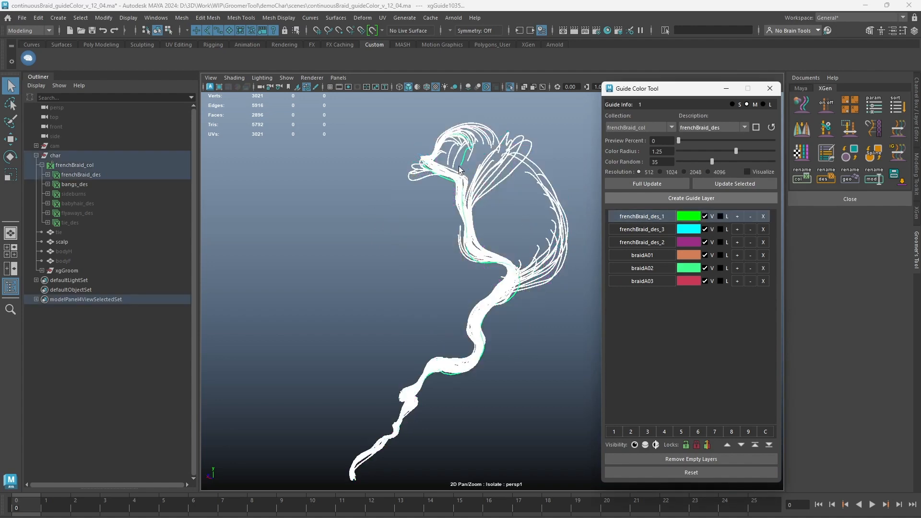
left_click_drag(459, 166, 421, 191)
right_click(645, 253)
left_click(665, 258)
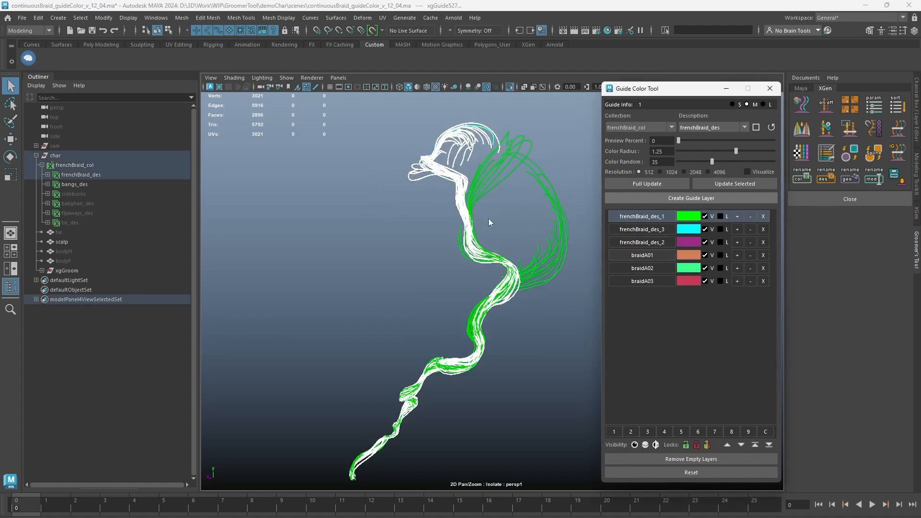
left_click(488, 219)
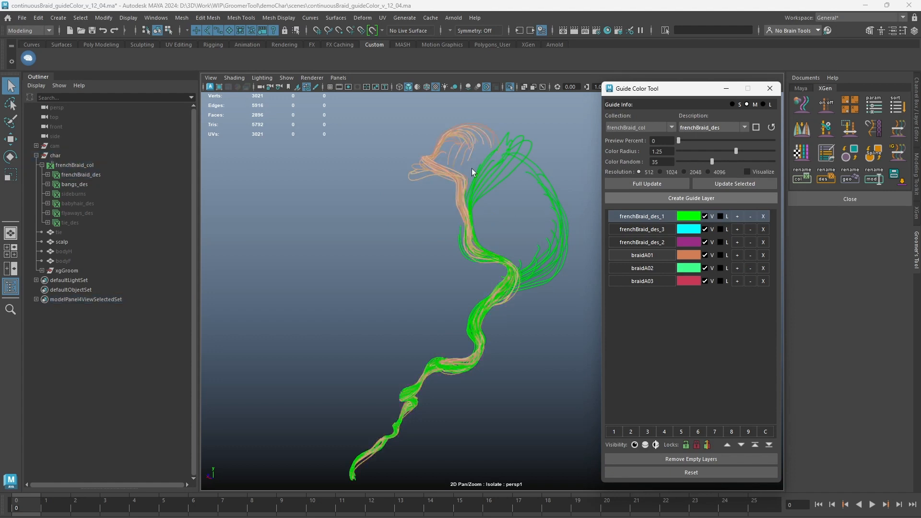
- Add the middle section of guides at the crown to the layer braidA02
left_click_drag(472, 169, 441, 254)
right_click(649, 265)
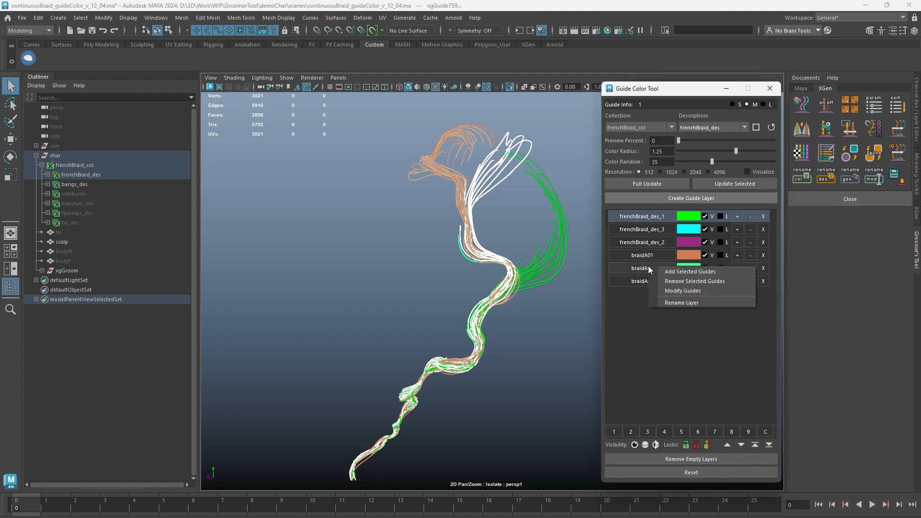
left_click(655, 272)
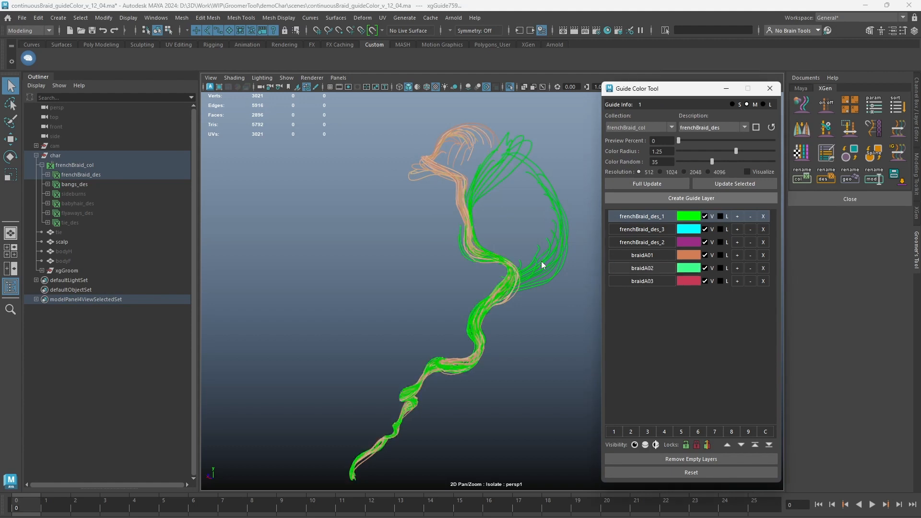
- Select only the remaining guides at the back of the head and add them to the layer braidA03
left_click_drag(579, 240, 466, 289)
left_click_drag(502, 233, 398, 243, "ctrl")
left_click_drag(492, 238, 405, 267, "ctrl")
right_click(646, 283)
left_click(661, 286)
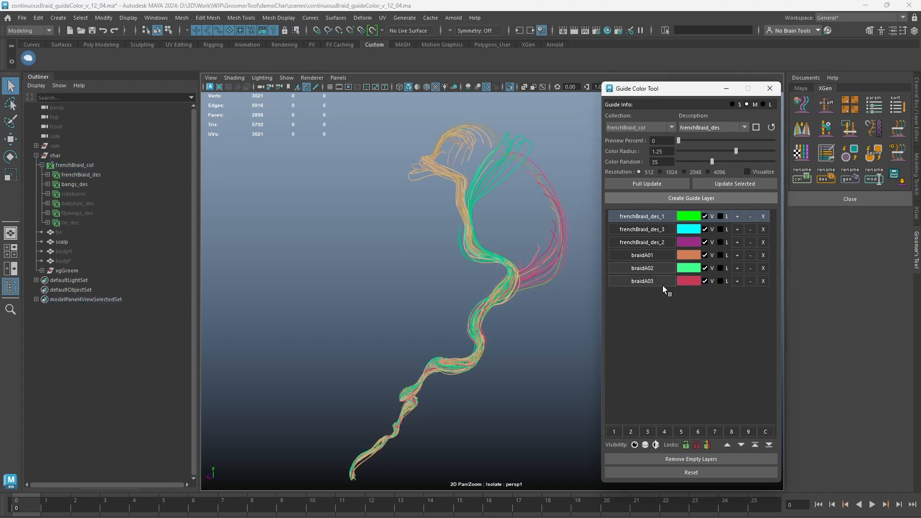
- Check which guides belong to braidA01 and exit isolation to show the full hairstyle
left_click(643, 255)
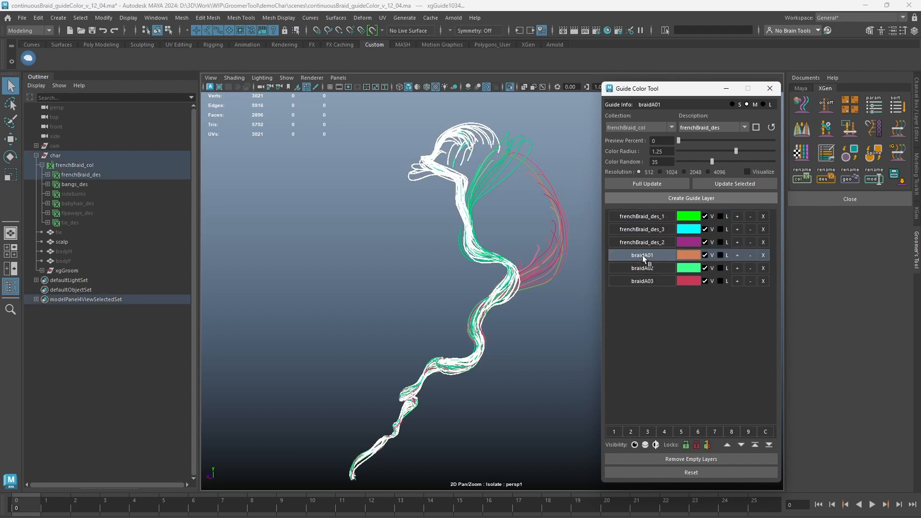
left_click(569, 299)
key("ctrl+1")
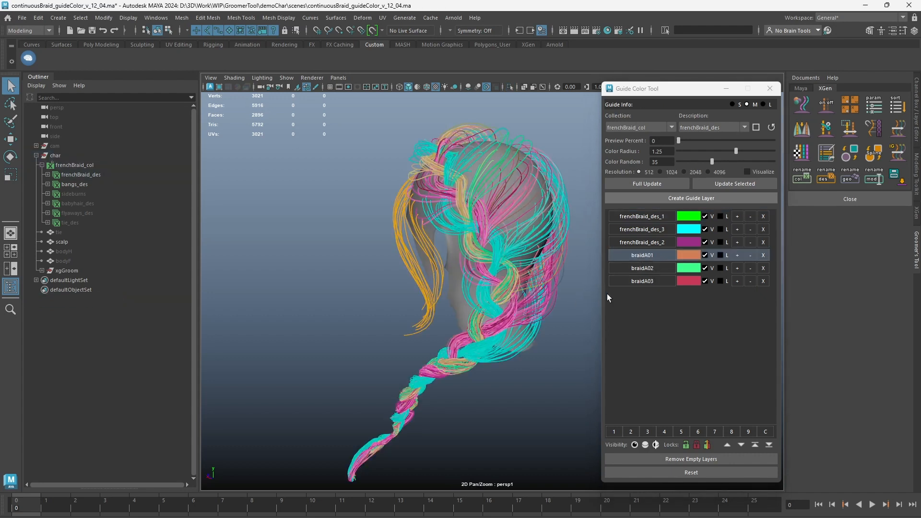
- Select the layers braidA01, braidA02 and braidA03 together and add them to layer set 1
left_click(637, 255)
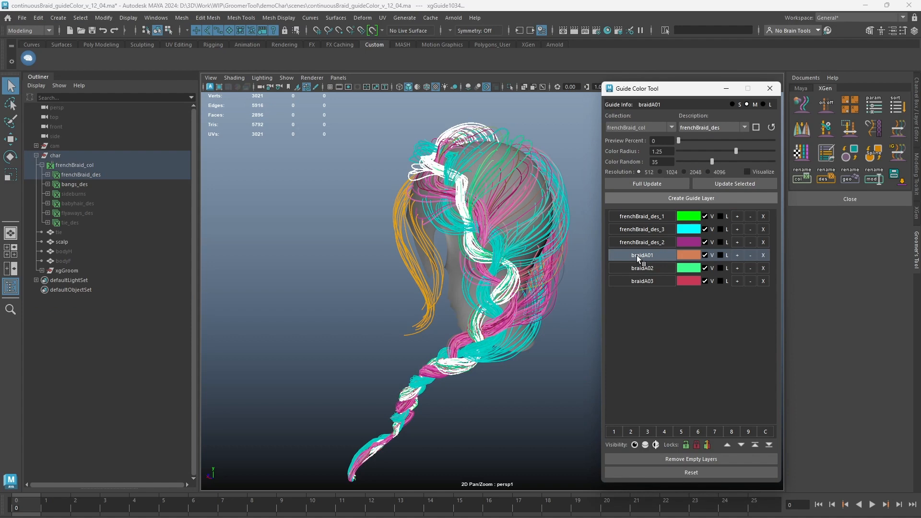
left_click(641, 281, "shift")
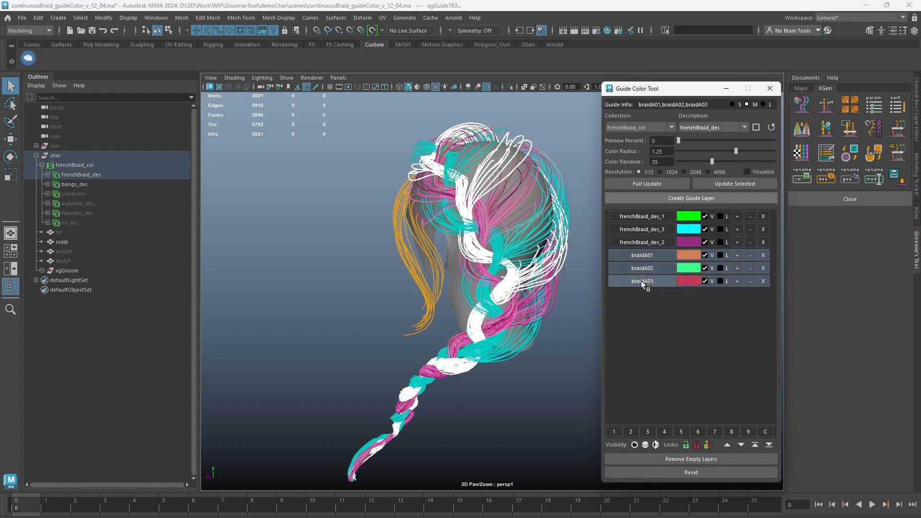
right_click(615, 431)
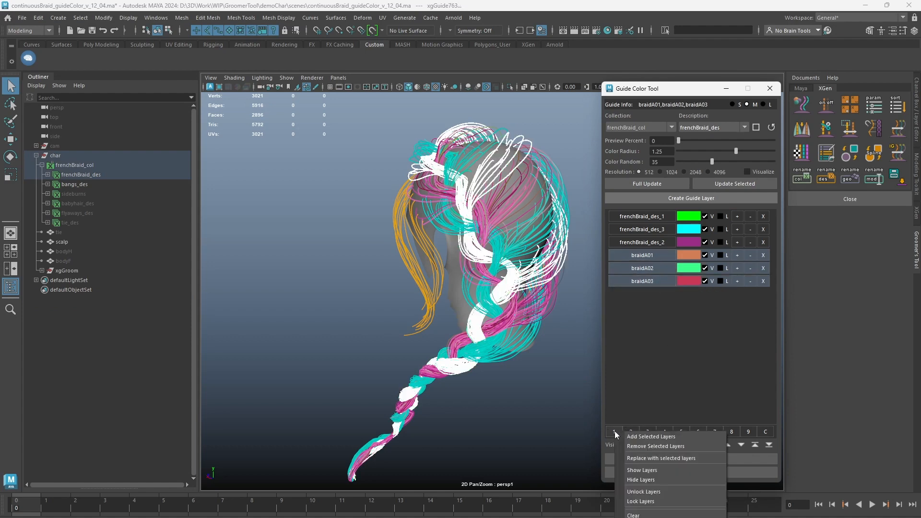
left_click(641, 436)
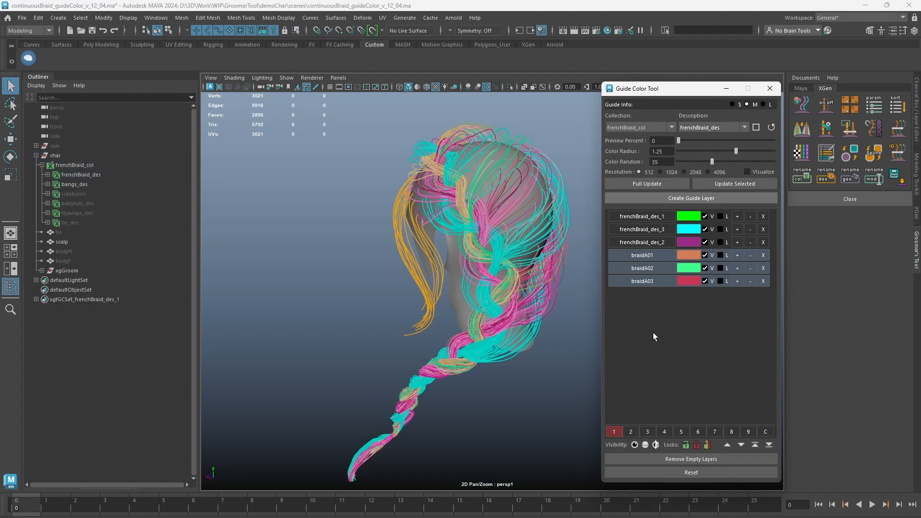
- Recall layer set 1 after selecting another layer, and remove the empty layer frenchBraid_des_1
left_click(649, 244)
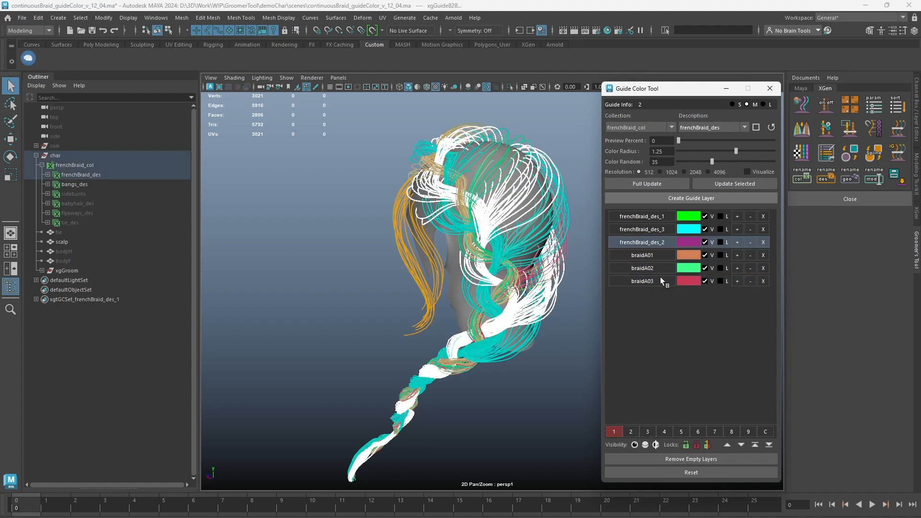
left_click(612, 433)
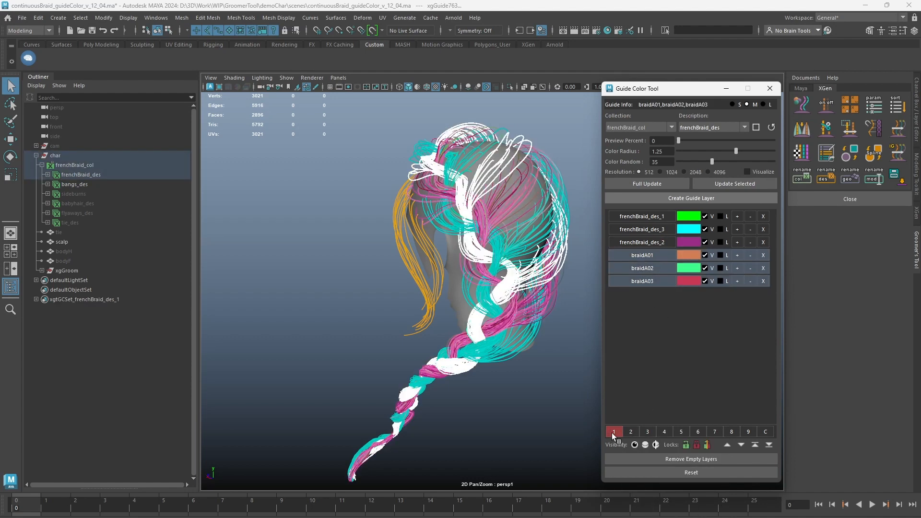
left_click(648, 218)
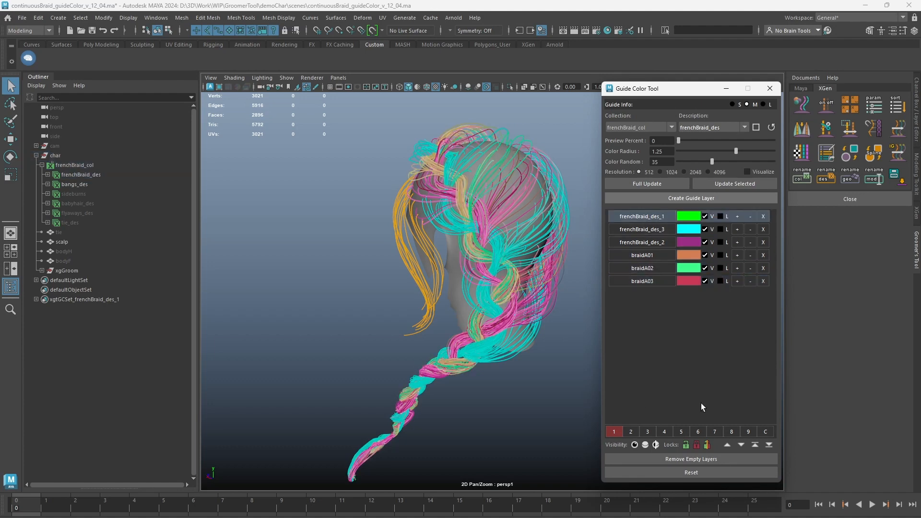
left_click(686, 459)
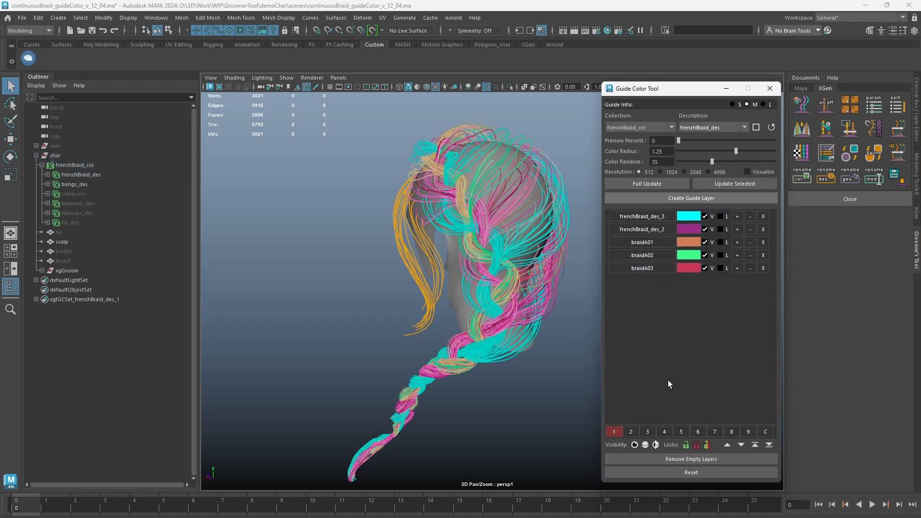
- Add the layers frenchBraid_des_3 and frenchBraid_des_2 to layer set 2
left_click(654, 217)
left_click(653, 227, "shift")
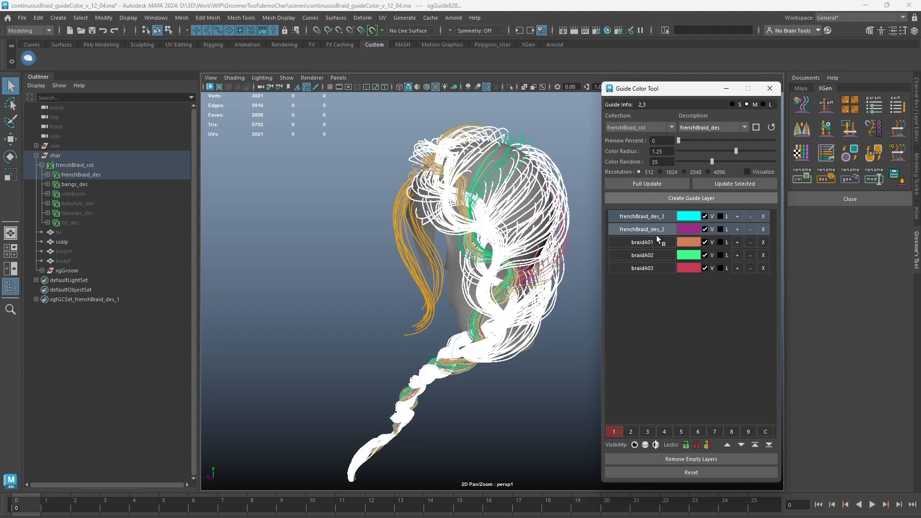
right_click(631, 432)
left_click(658, 437)
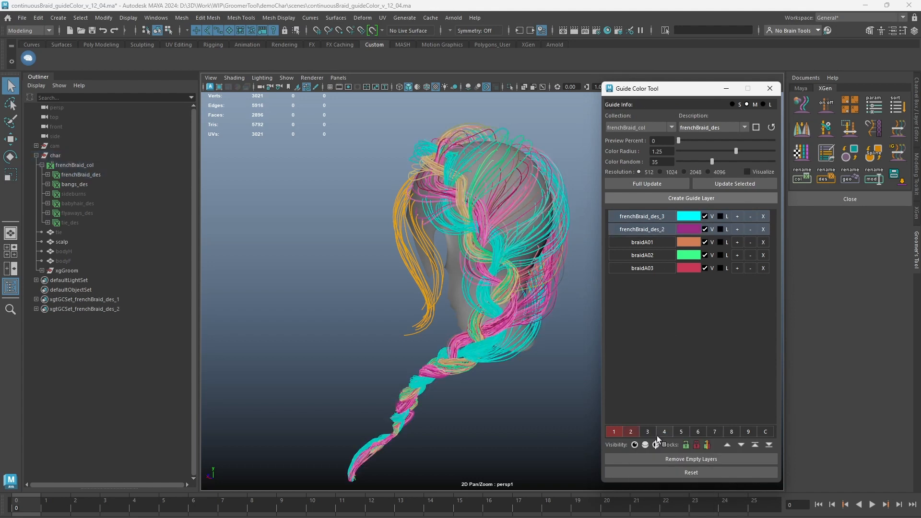
- Recall layer sets 1 and 2 in turn and hide all the guide layers in each set
left_click(616, 433)
left_click(630, 433)
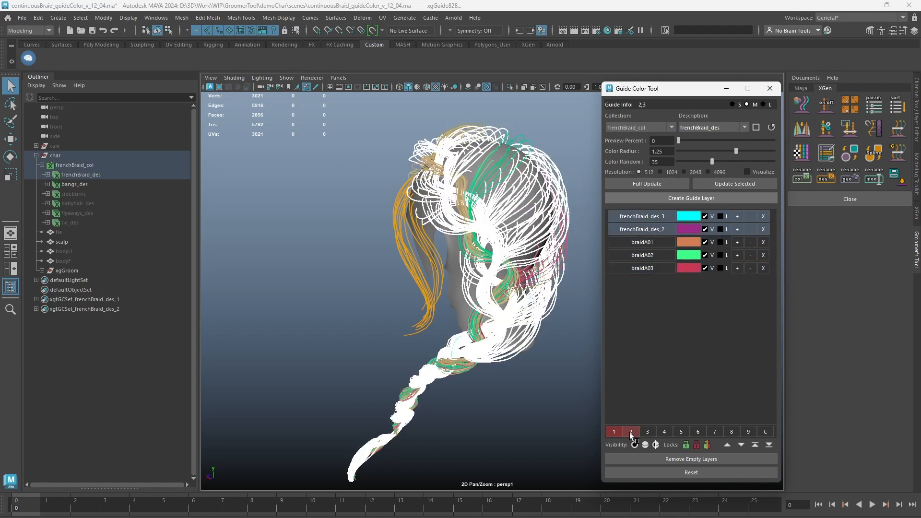
left_click(614, 432)
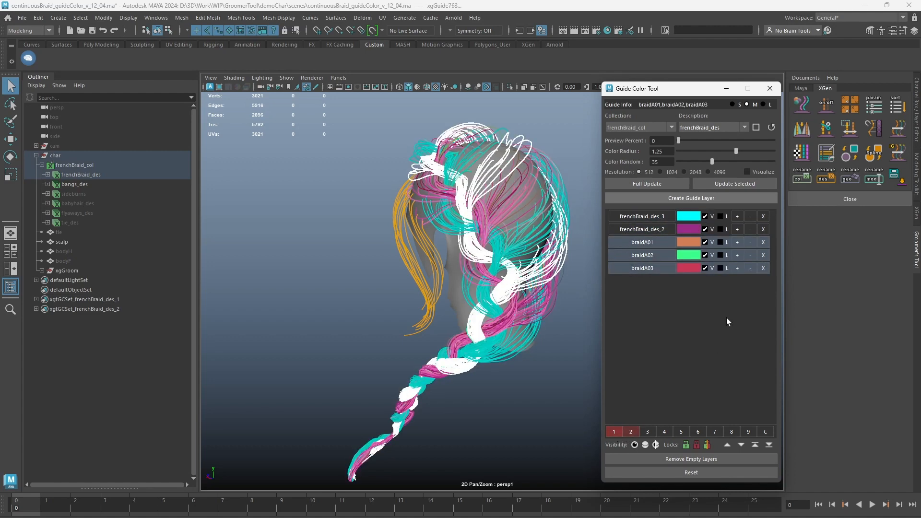
left_click(705, 243)
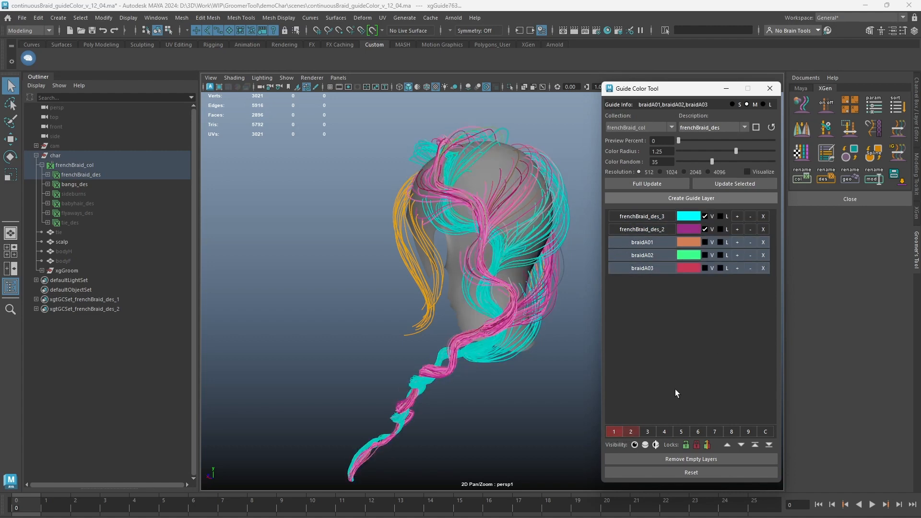
left_click(632, 432)
left_click(705, 216)
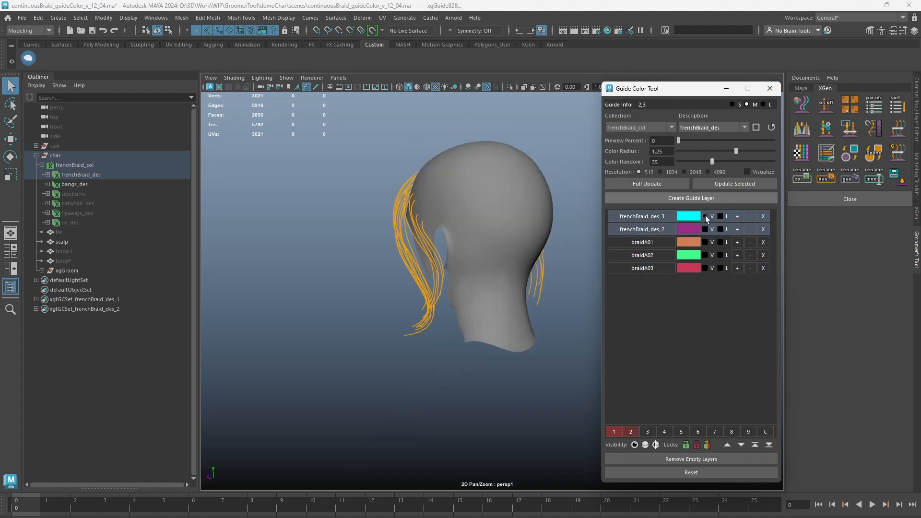
- Recall layer set 1, make its three braidA guide layers visible and hide the whole set again
left_click(613, 433)
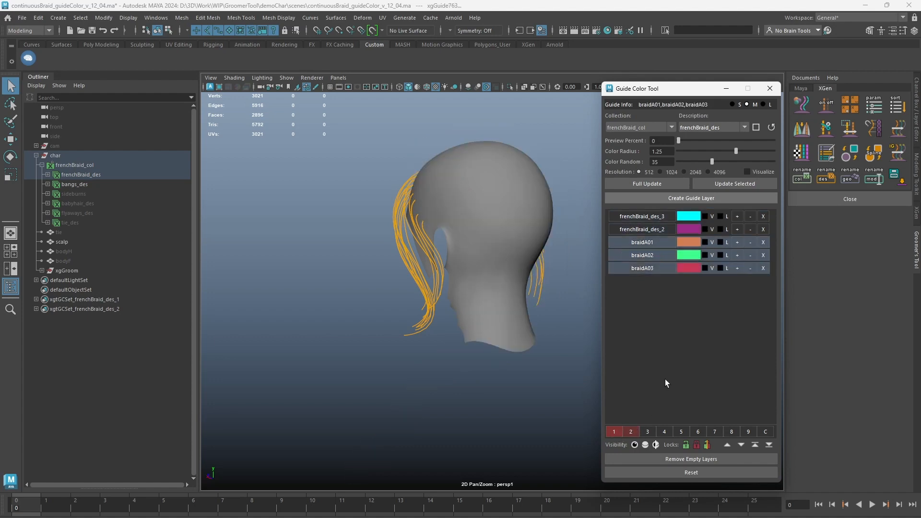
left_click(704, 242)
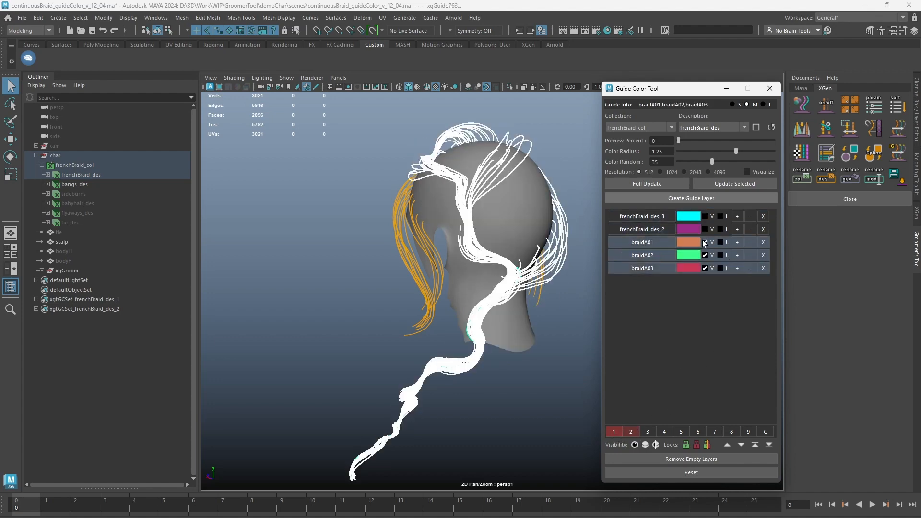
right_click(615, 432)
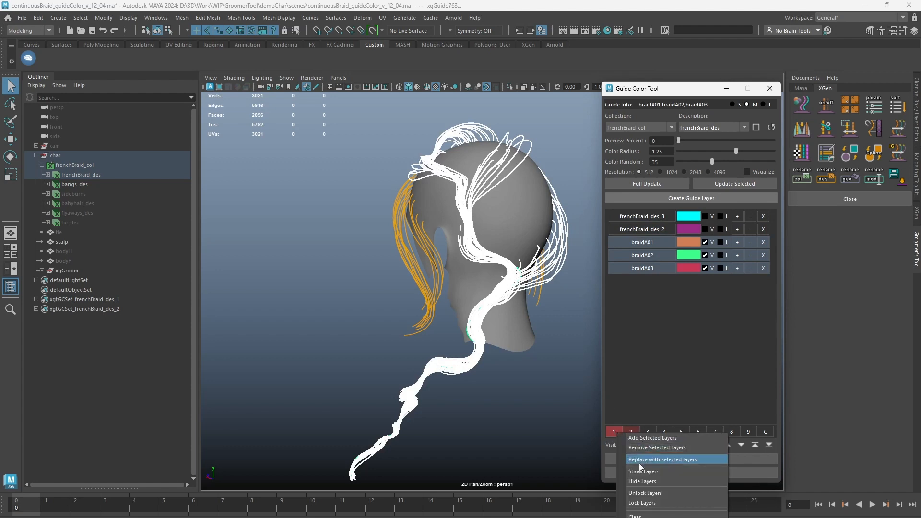
left_click(643, 481)
- Show all layers in layer sets 1 and 2, and call up clearing all layer set assignments without applying it
right_click(615, 432)
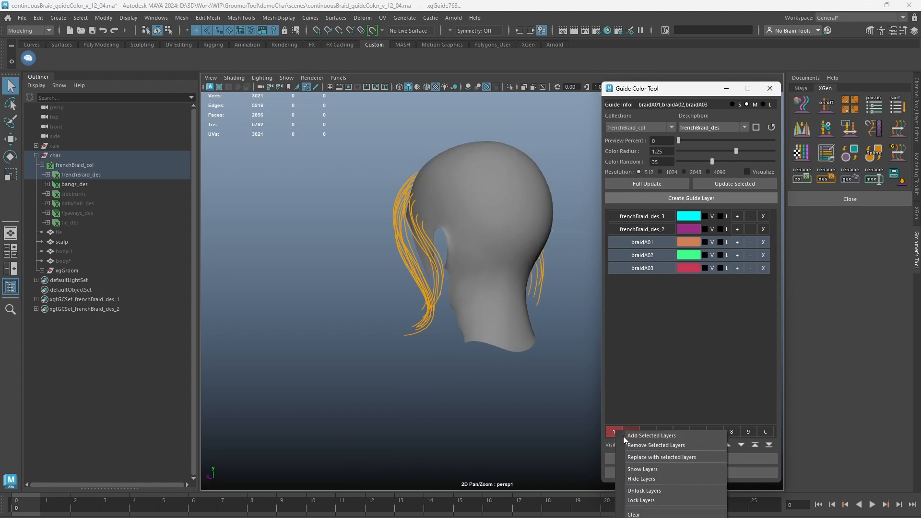
left_click(640, 468)
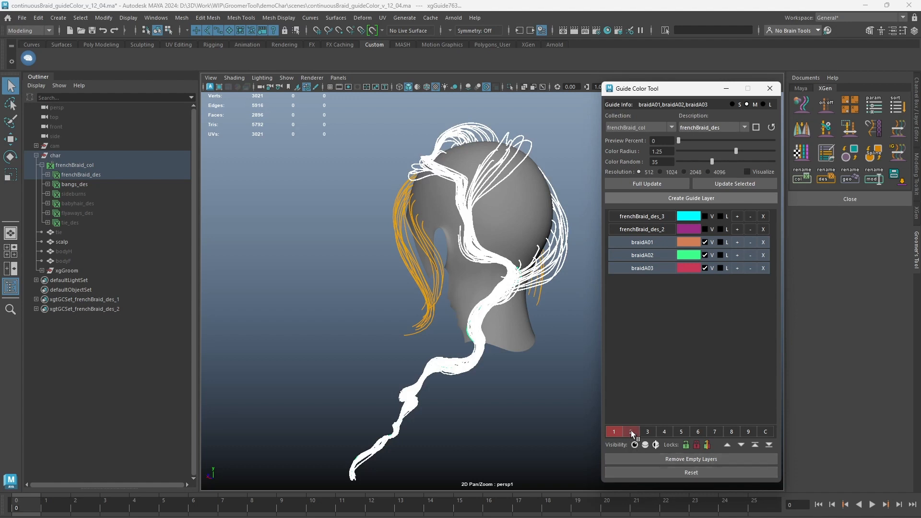
right_click(631, 432)
left_click(656, 469)
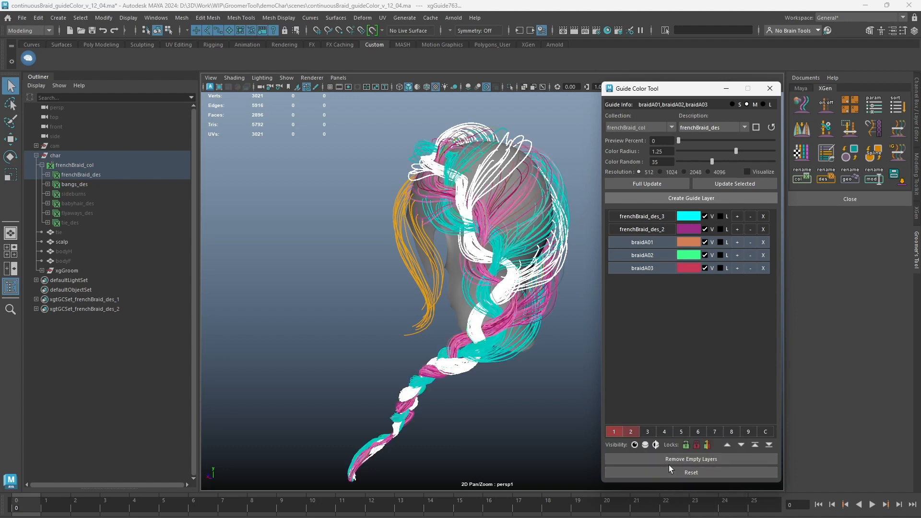
left_click(766, 432)
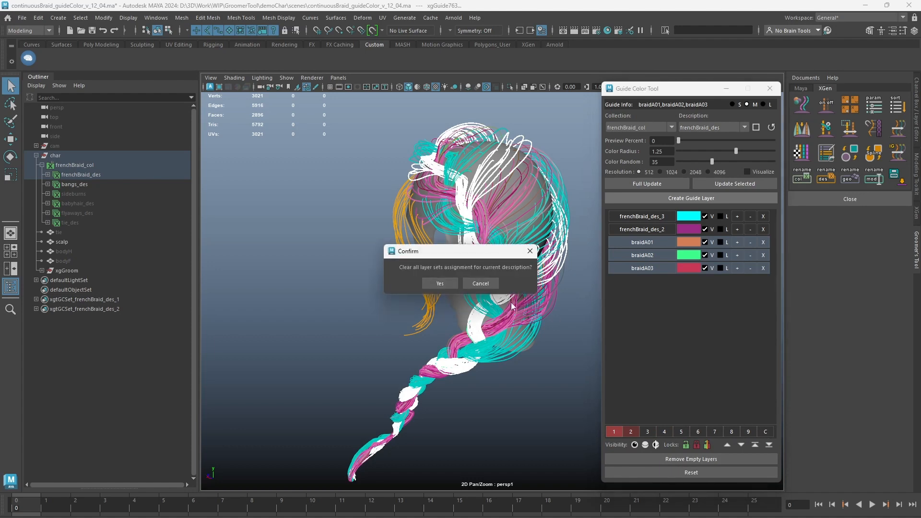
left_click(480, 284)
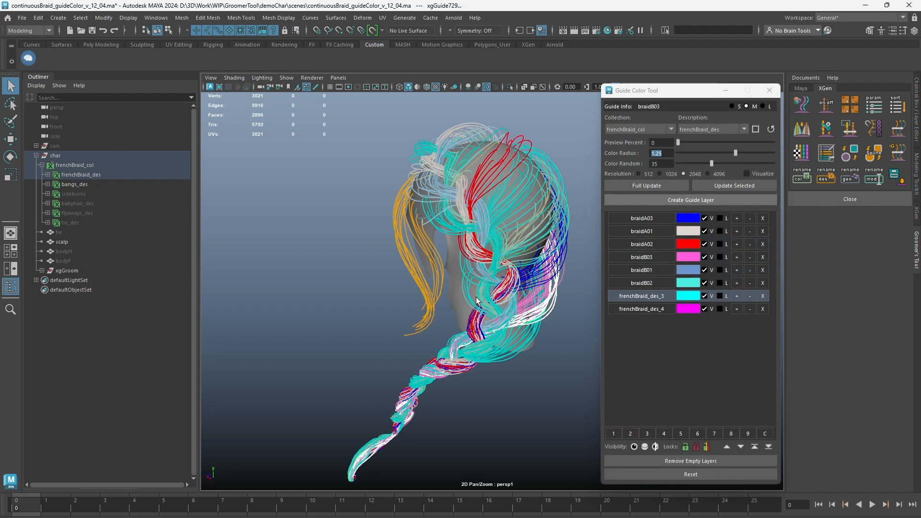
- Rename the guide layer frenchBraid_des_3 as braidC
left_click(647, 186)
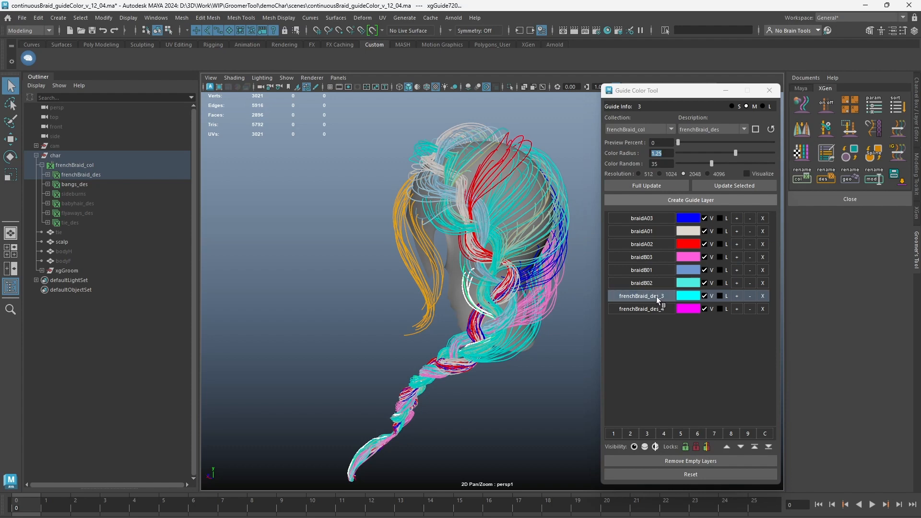
right_click(656, 296)
left_click(672, 332)
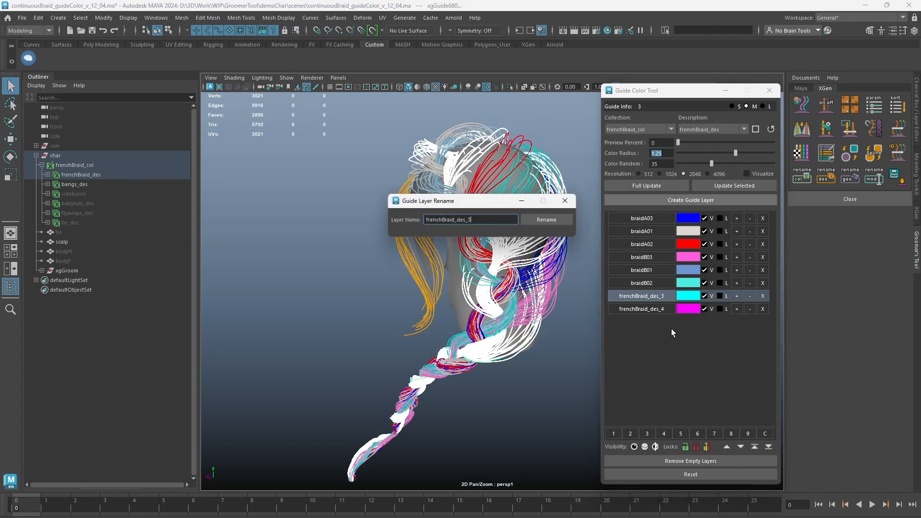
left_click_drag(472, 220, 399, 218)
type("bra")
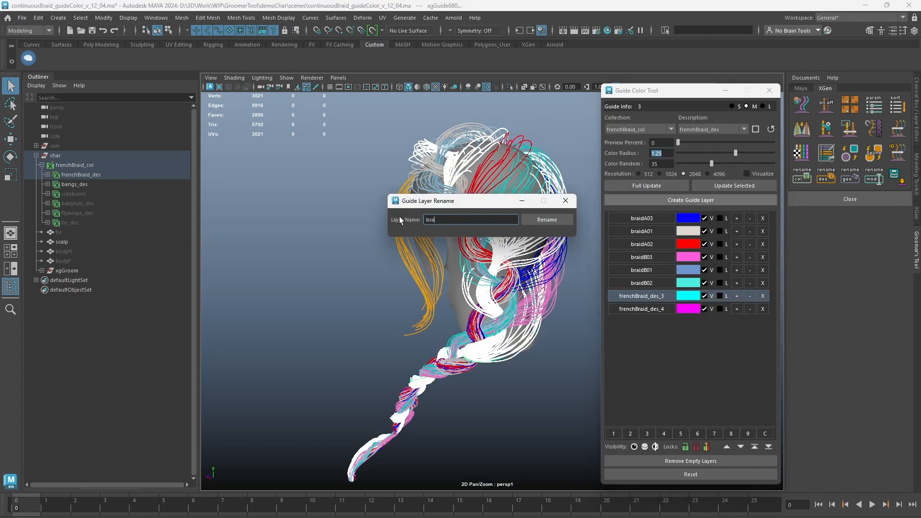
type("idC")
left_click(552, 219)
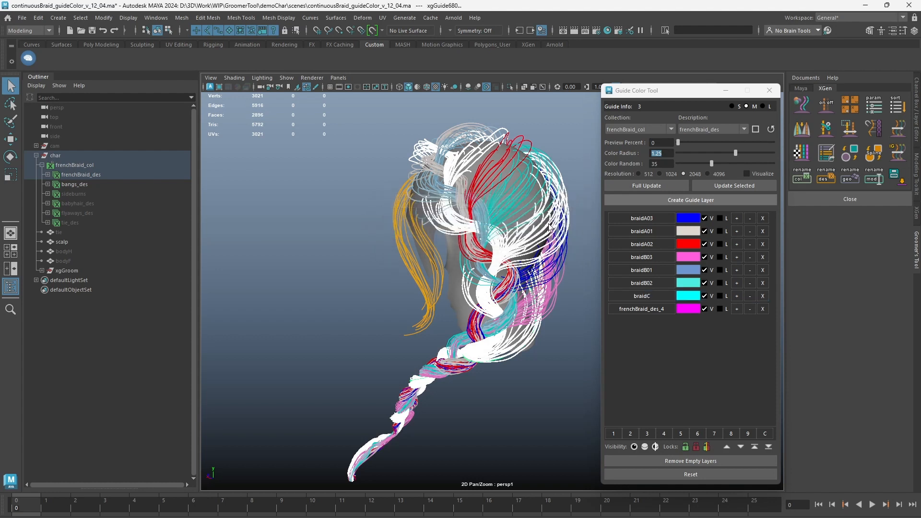
- Check the guide info for guides in the braid and in the bangs, and select bangs_des in the Outliner
left_click(458, 300)
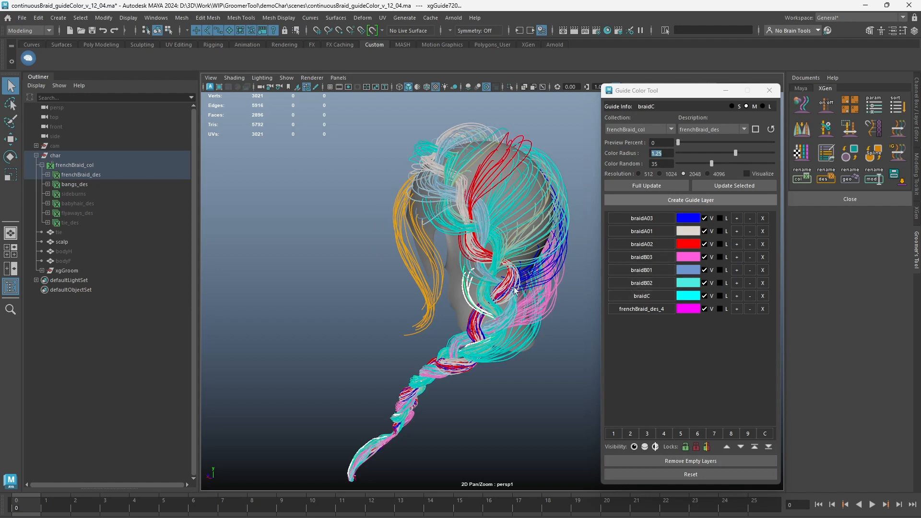
left_click(453, 293)
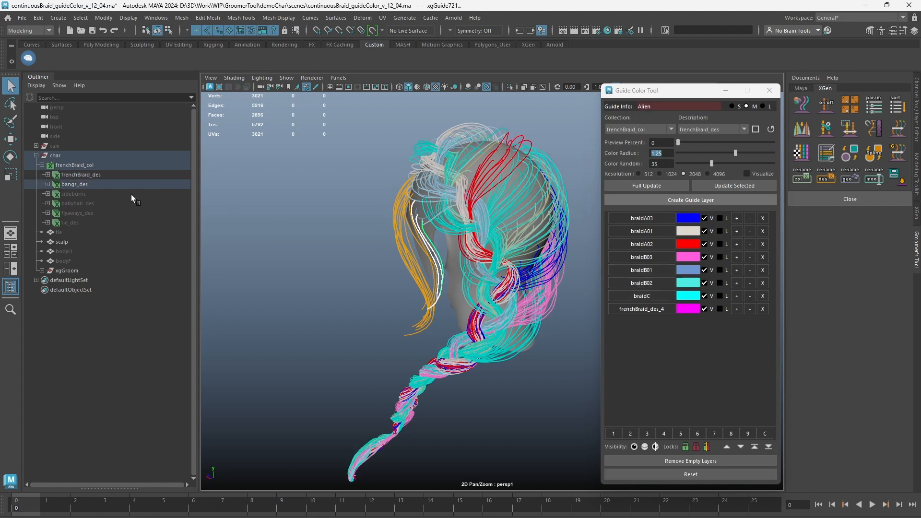
left_click(99, 184)
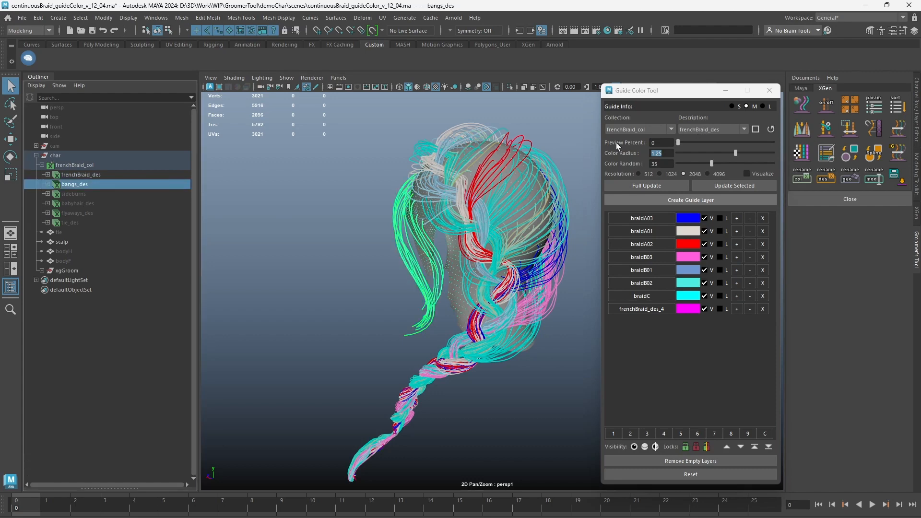
- Try to create a guide layer from the selected bangs guides while frenchBraid_des is the current description, and clear the selection
left_click(434, 285)
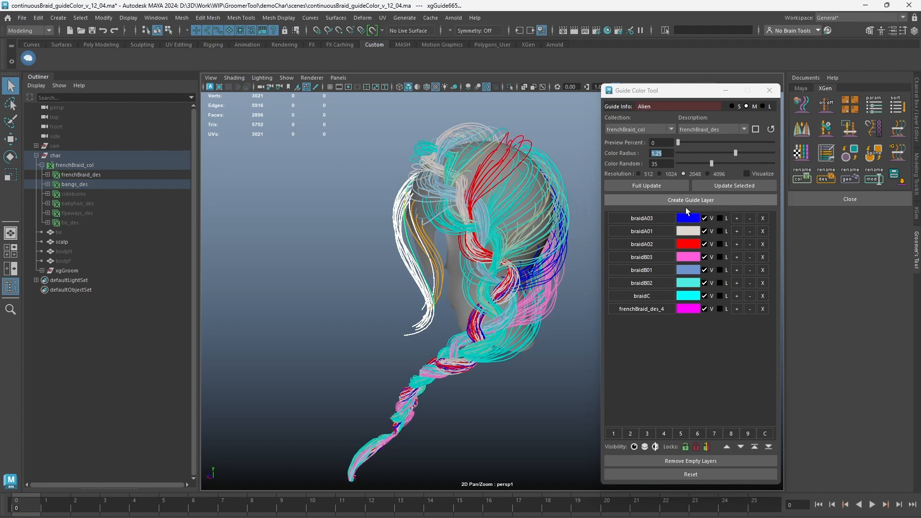
left_click(675, 200)
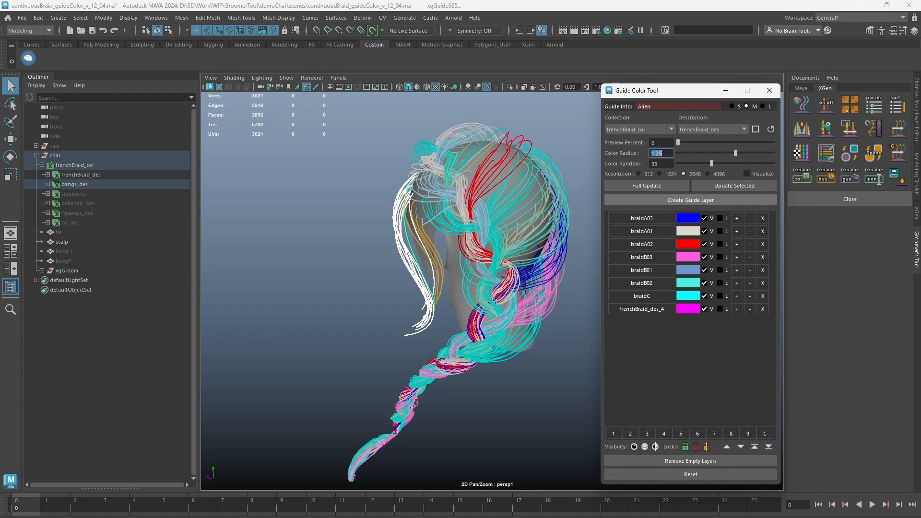
left_click(553, 360)
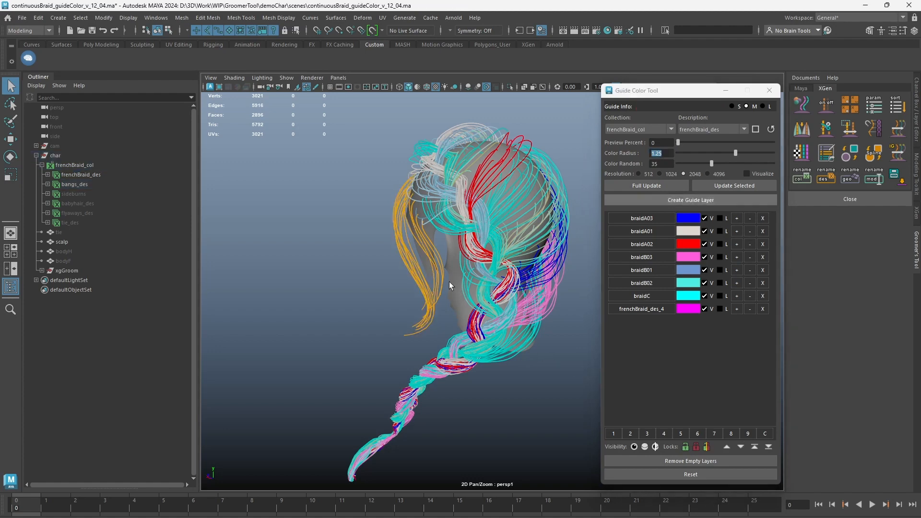
- Select guides across the whole braid together and read through the layer names in the guide info
left_click_drag(449, 281, 569, 341)
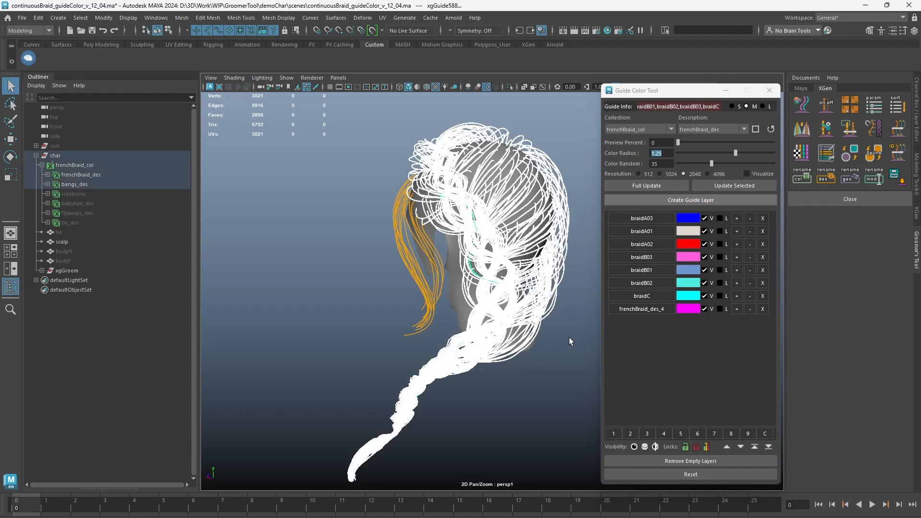
left_click_drag(641, 108, 673, 107)
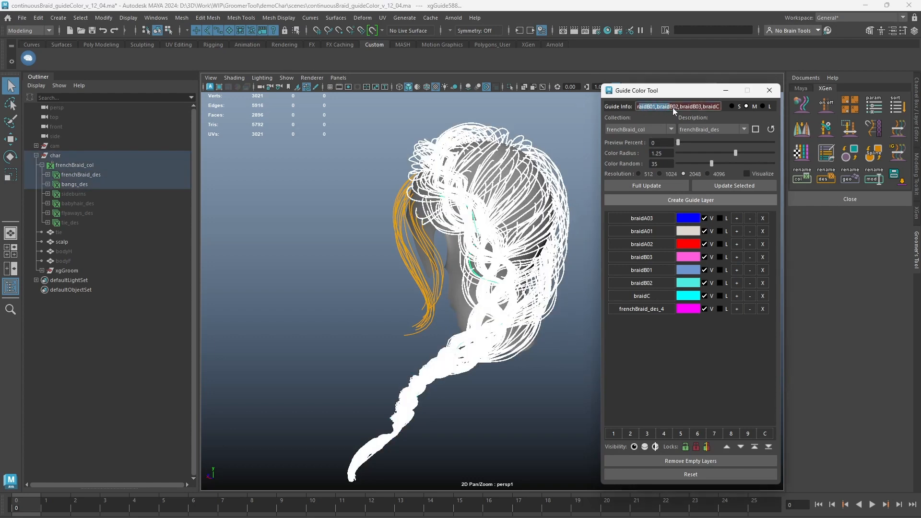
left_click_drag(736, 106, 638, 101)
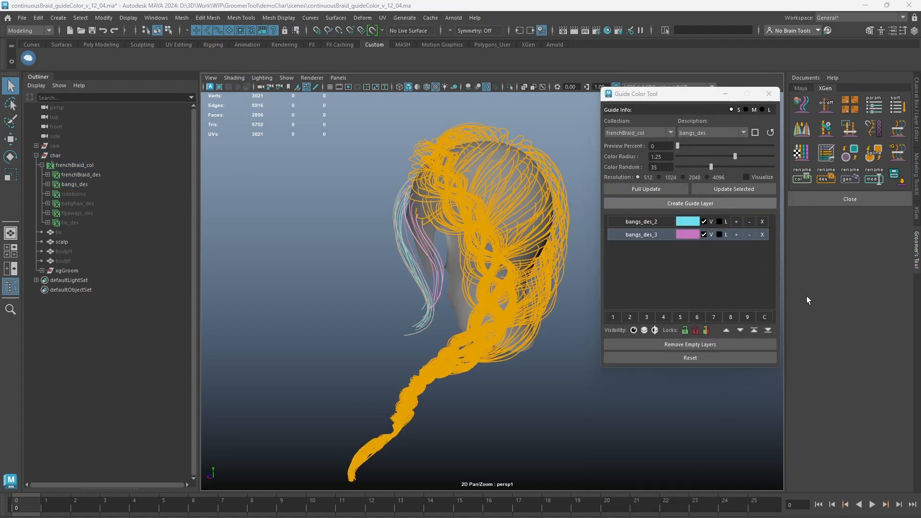
- Modify the guides of layer bangs_des_3, setting their taper to 1.0 and width to about 0.54
left_click(647, 237)
right_click(646, 235)
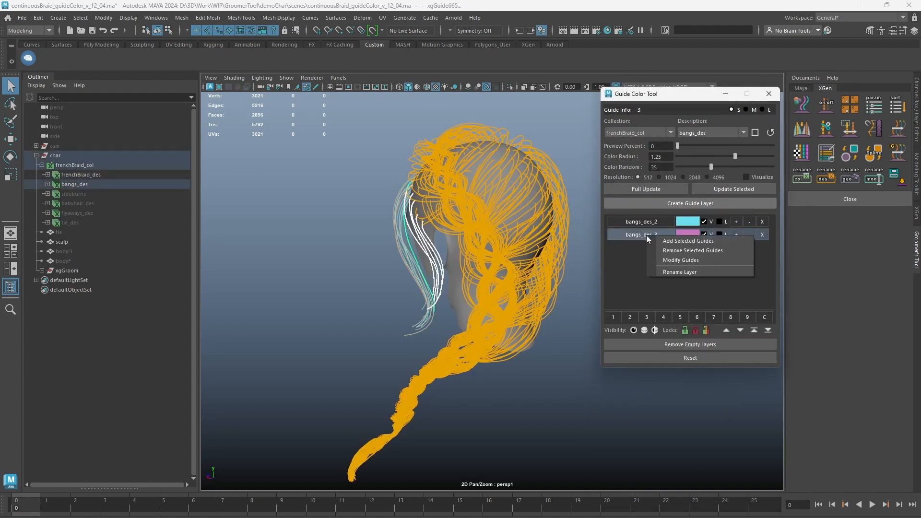
left_click(677, 261)
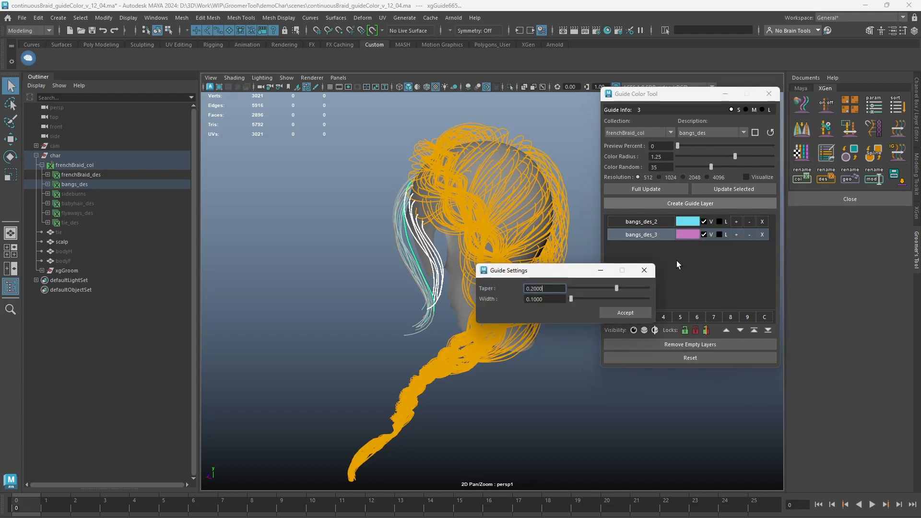
left_click_drag(617, 286, 651, 291)
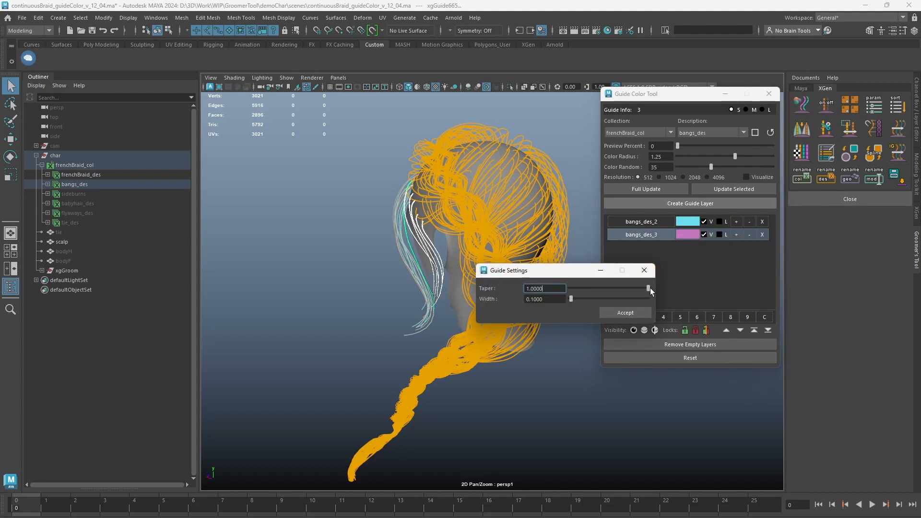
mouse_move(571, 298)
left_mouse_down()
mouse_move(605, 299)
mouse_move(577, 297)
left_mouse_up()
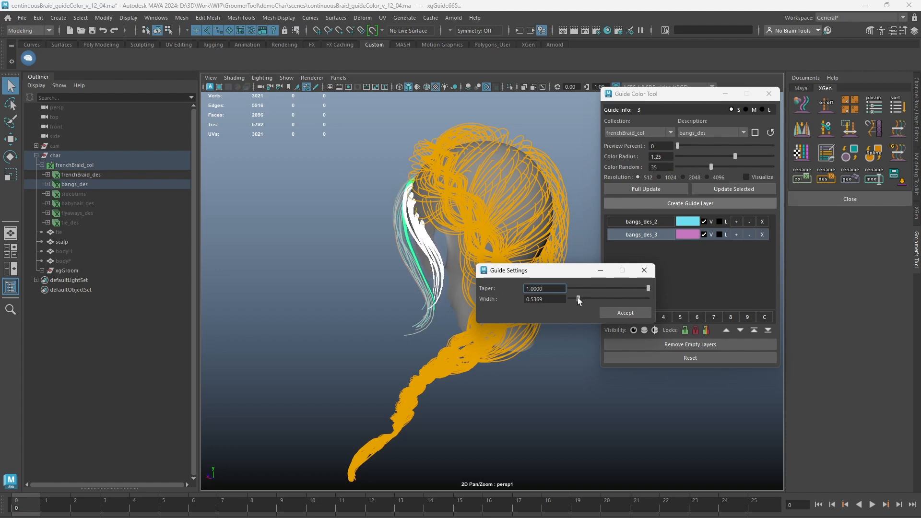
left_click(614, 313)
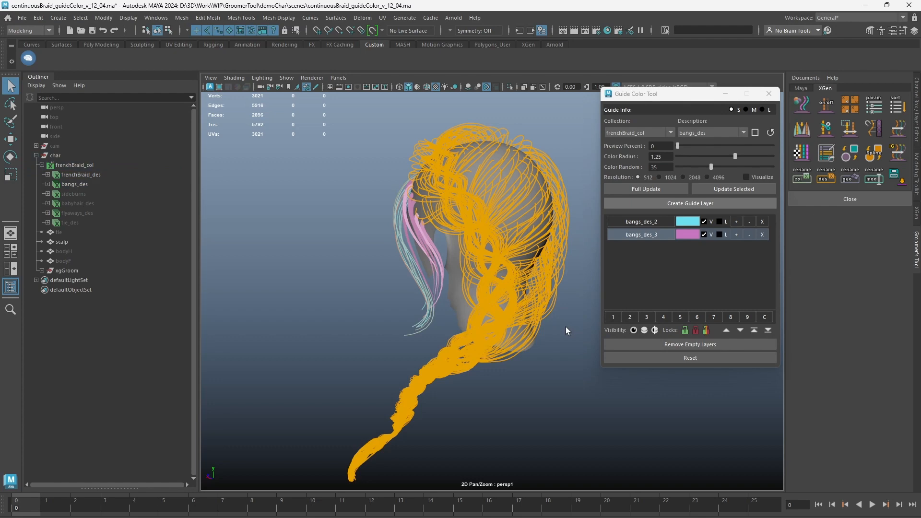
- Modify the guides of layers bangs_des_2 and bangs_des_3 together, setting taper to 1.0 and width to 0.165
left_click_drag(430, 278, 336, 309)
scroll(451, 282, "up", 5)
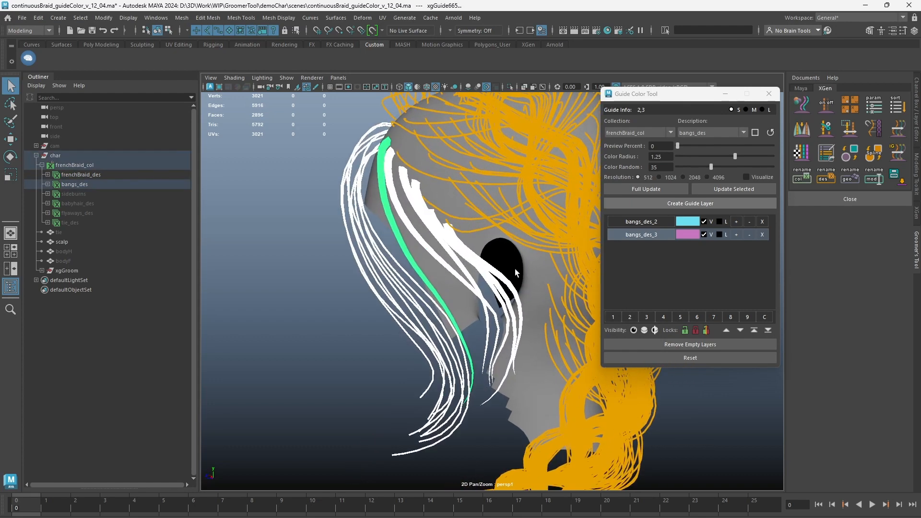
left_click(332, 311)
left_click(641, 222)
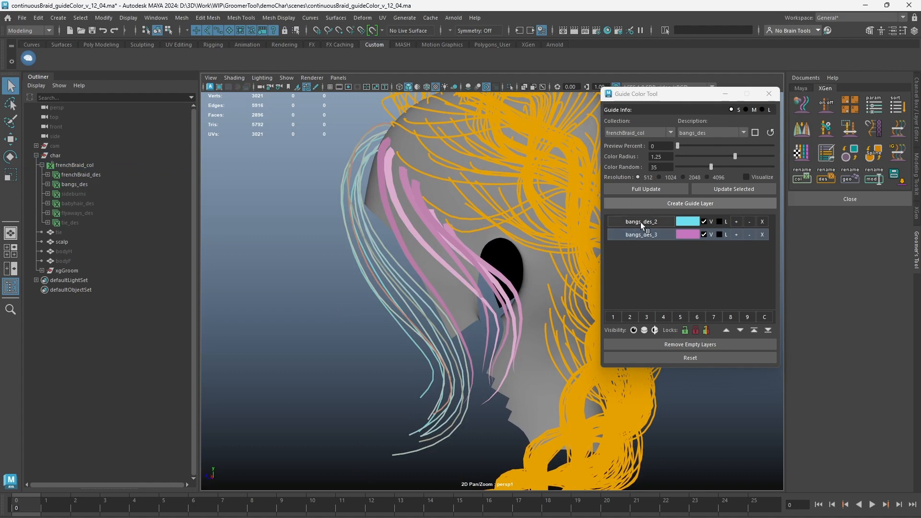
left_click(642, 234, "shift")
right_click(642, 231)
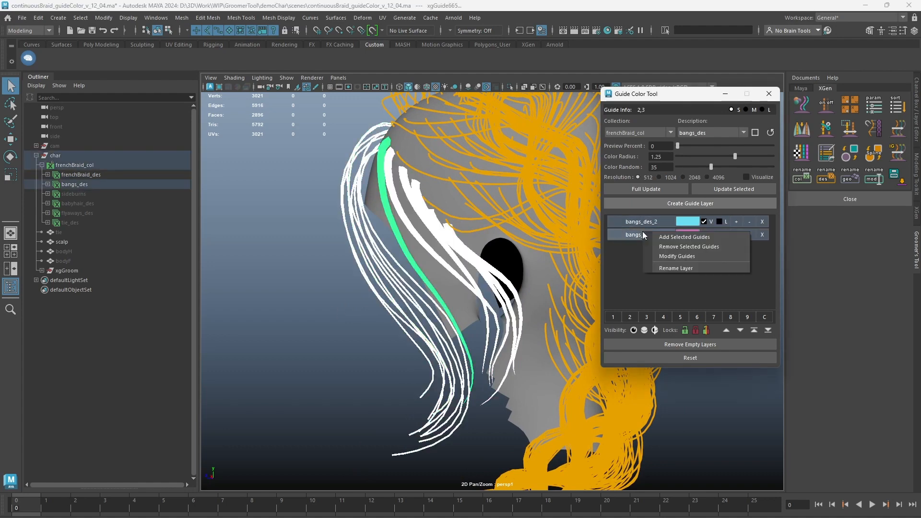
left_click(676, 255)
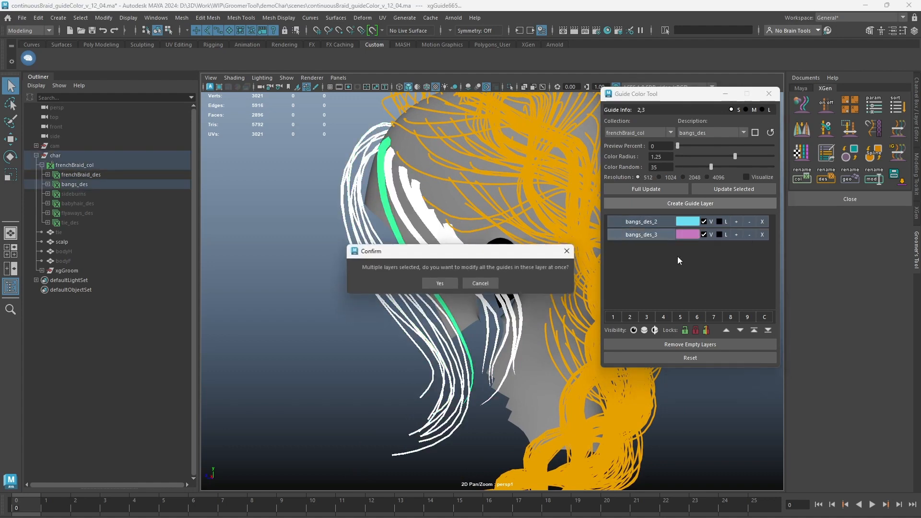
left_click(441, 284)
left_click_drag(586, 294, 657, 290)
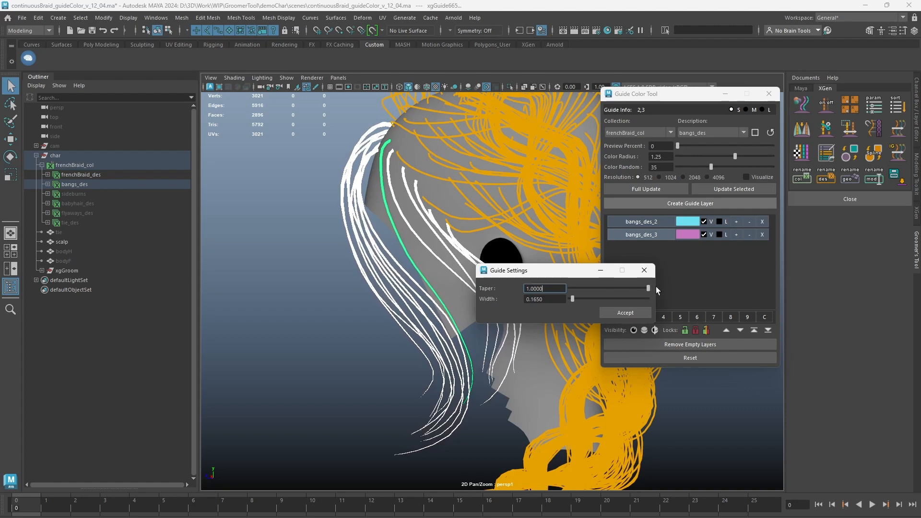
left_click(626, 313)
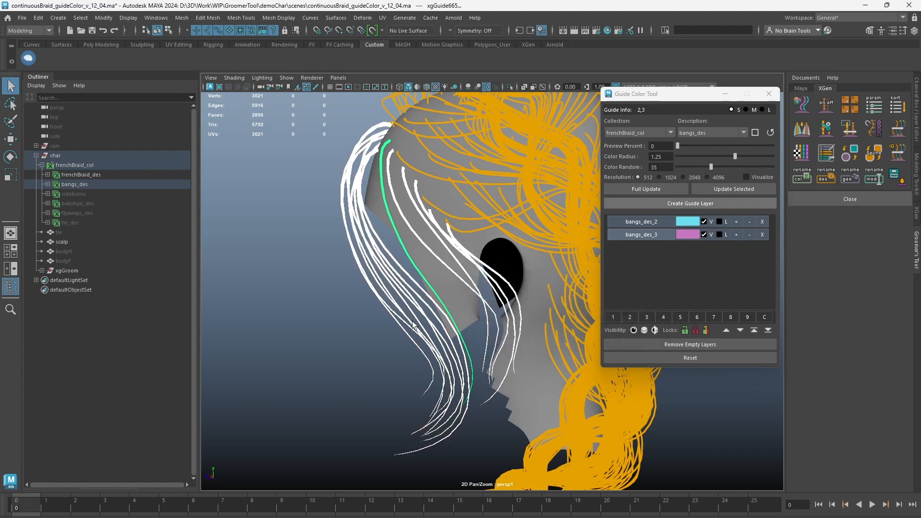
left_click(384, 325)
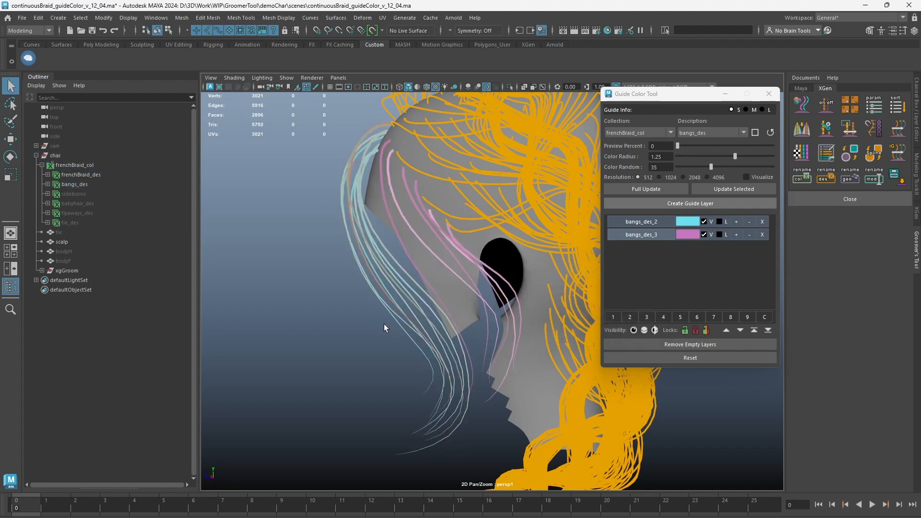
- Create another guide layer for bangs_des and set its color to red
left_click(655, 203)
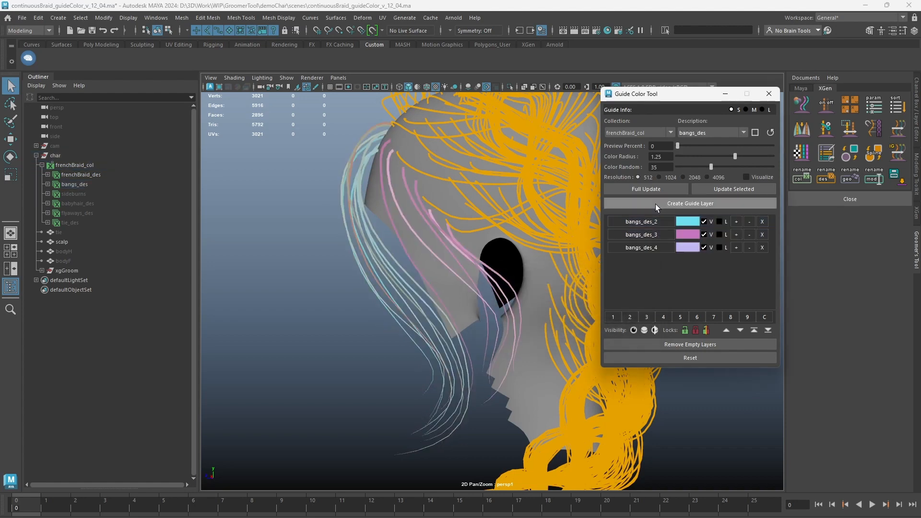
left_click(687, 247)
left_click(388, 473)
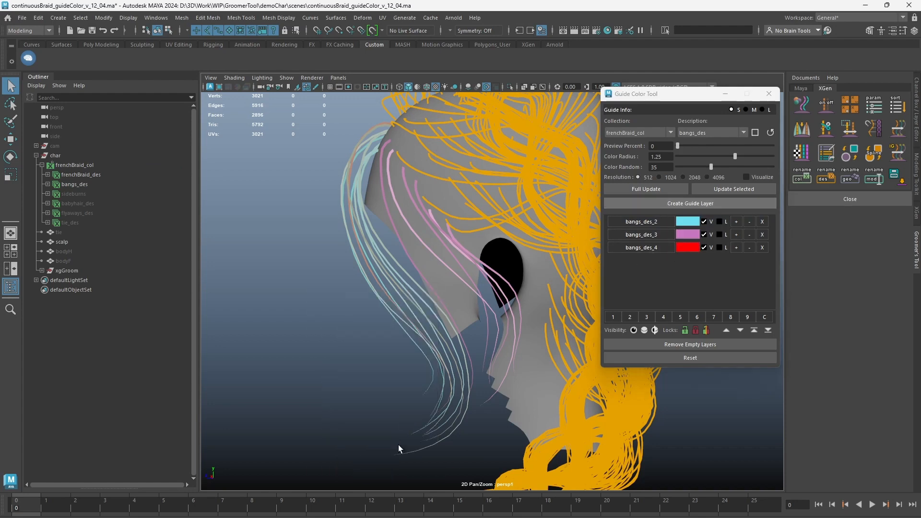
- Add the outermost front strands of the cyan bangs guides to layer bangs_des_4
left_click_drag(422, 320, 356, 359)
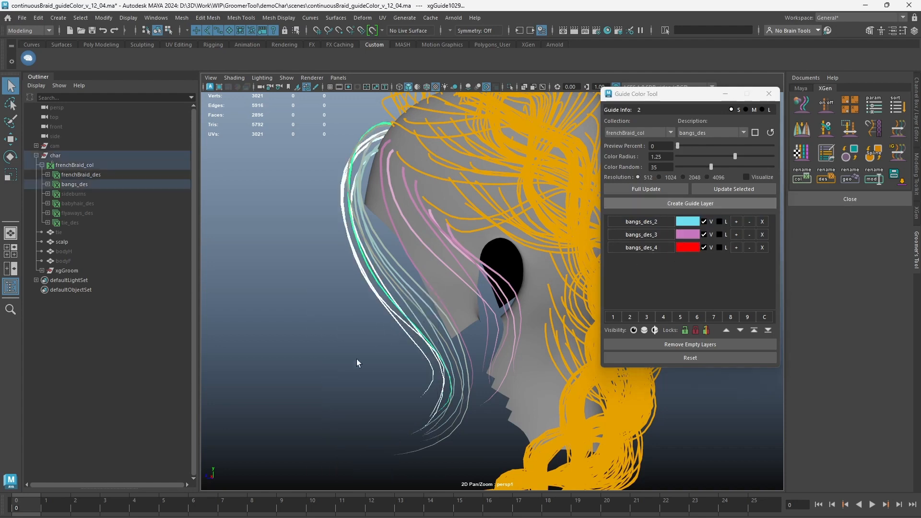
right_click(644, 249)
left_click(655, 252)
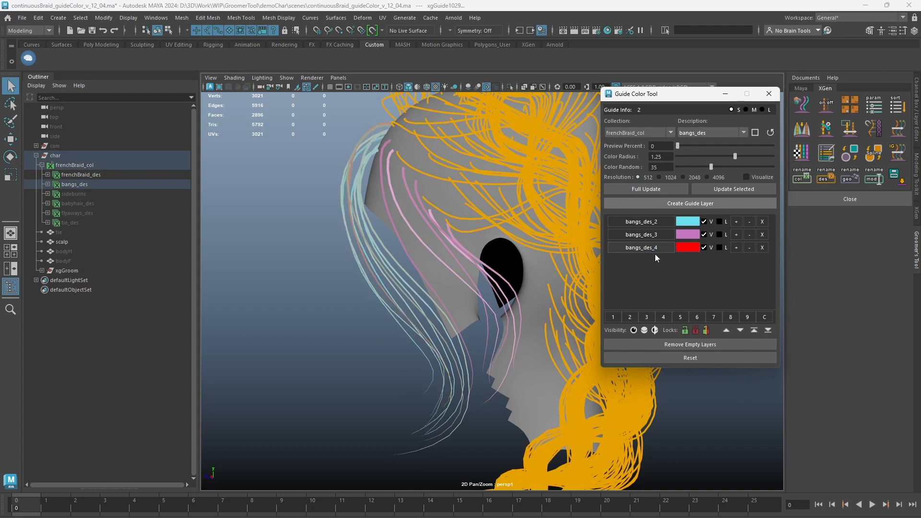
- Modify the guides of layer bangs_des_4, setting their width to about 0.57
right_click(656, 246)
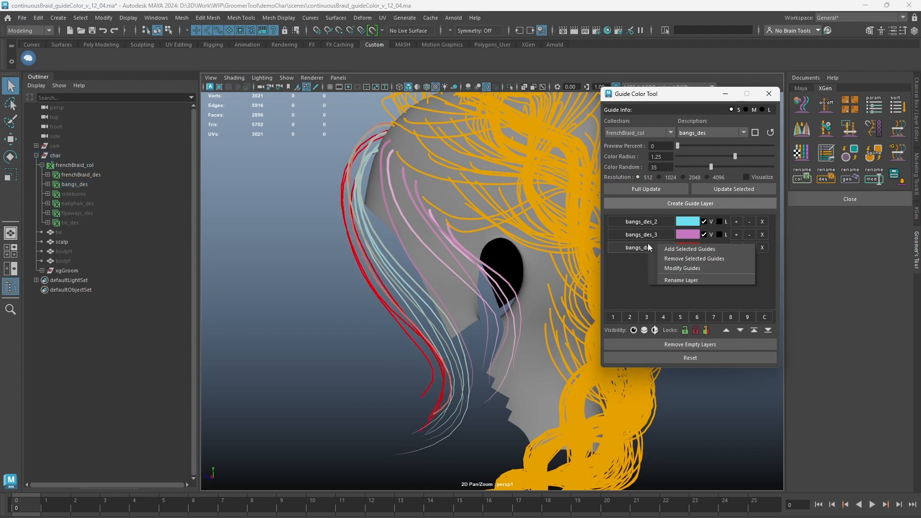
left_click(668, 271)
left_click_drag(571, 299, 579, 299)
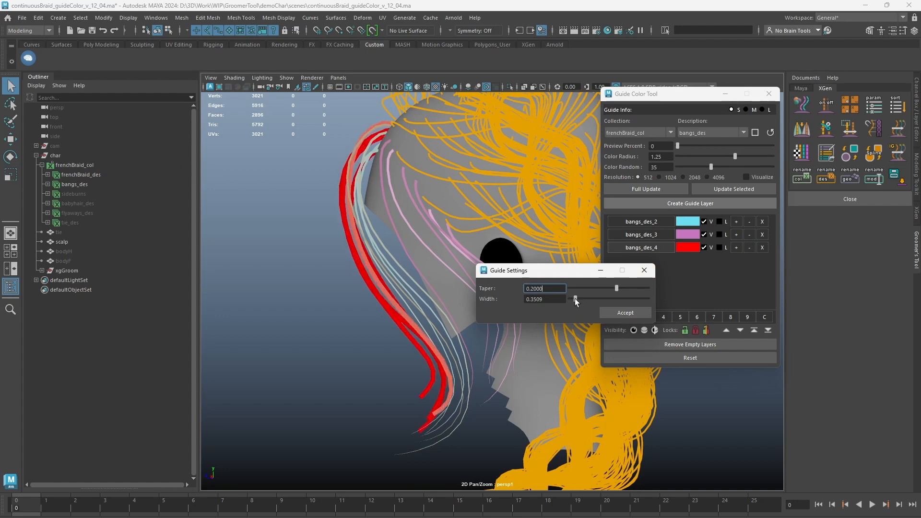
left_click(614, 314)
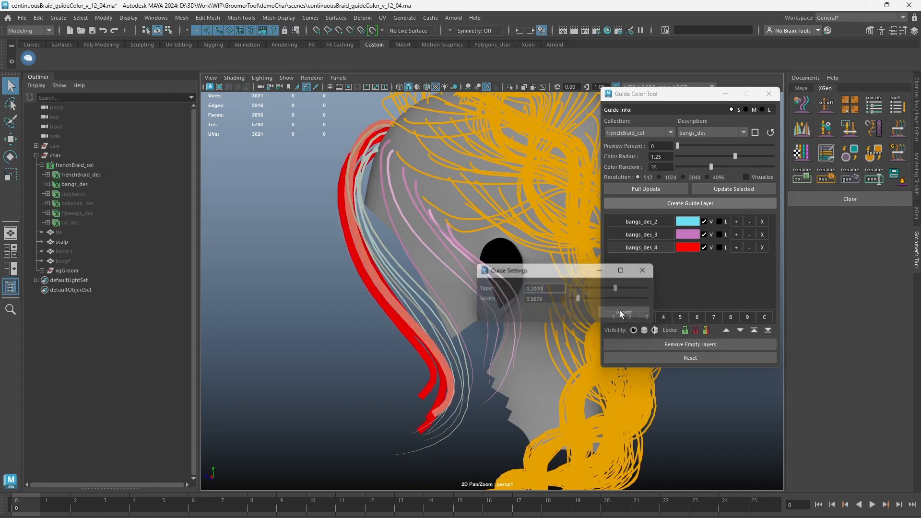
- Add the long pink guide running from the hairline past the eye to layer bangs_des_4
left_click(463, 288)
right_click(642, 248)
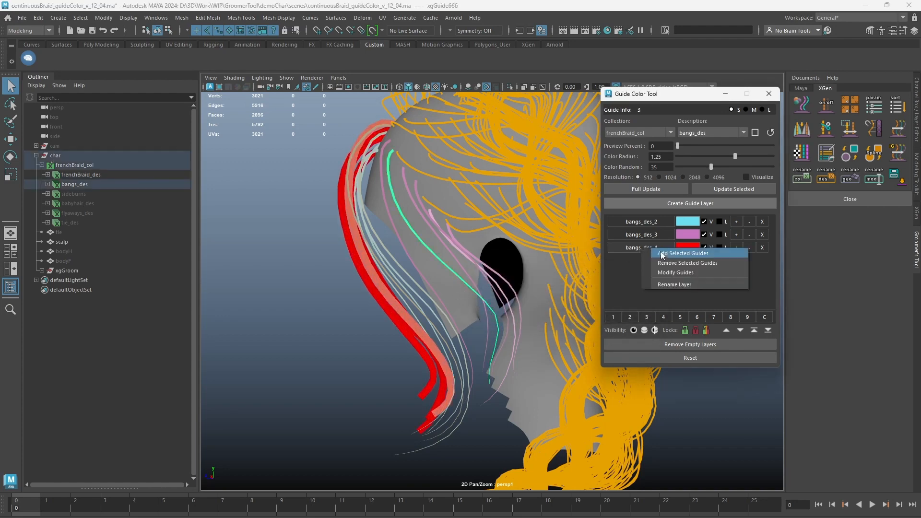
left_click(663, 252)
- Reselect the single thick red guide beside the eye and add it to layer bangs_des_2
left_click(484, 281)
left_click(485, 285)
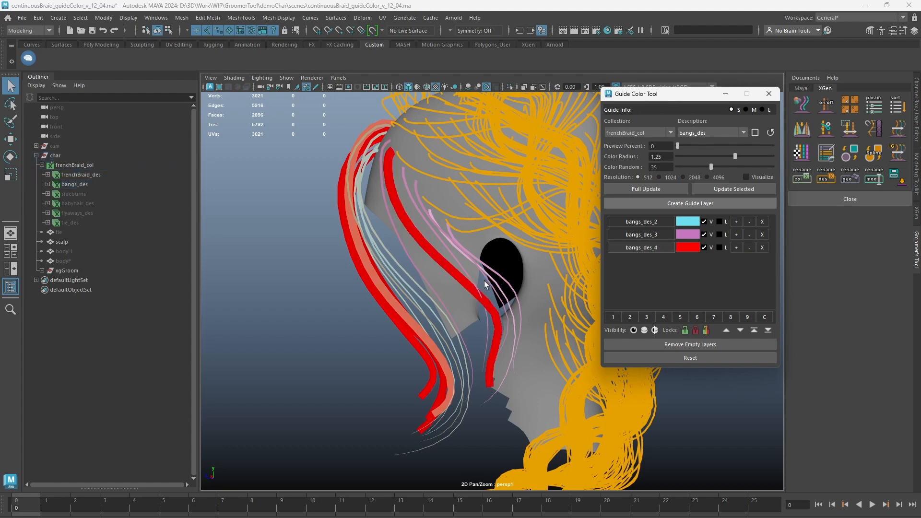
left_click(468, 276)
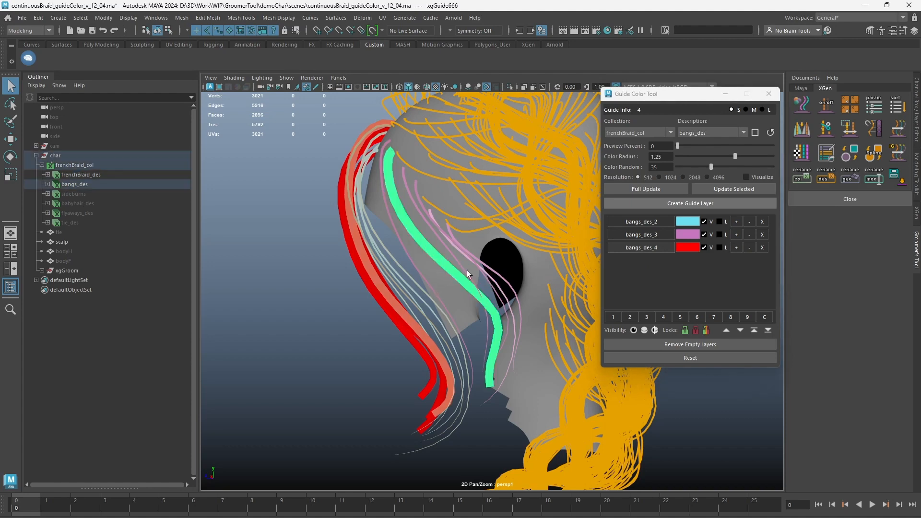
right_click(659, 223)
left_click(672, 228)
left_click(496, 303)
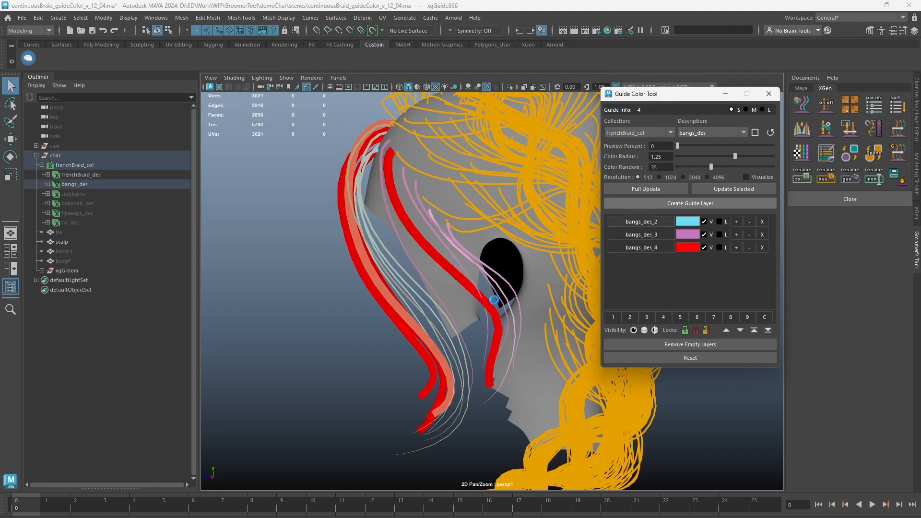
- Select the layers bangs_des_2, bangs_des_3 and bangs_des_4 together and delete them
left_click(646, 222)
left_click(648, 247, "shift")
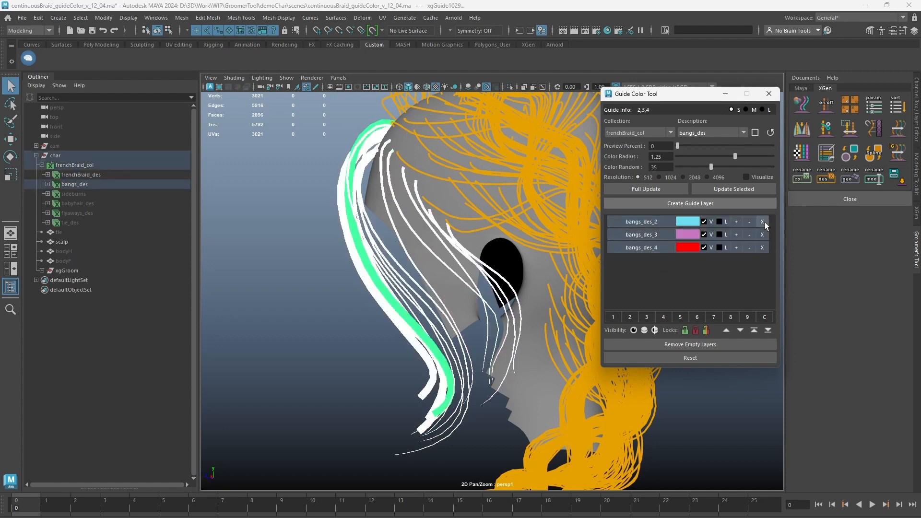
left_click(763, 221)
left_click(440, 284)
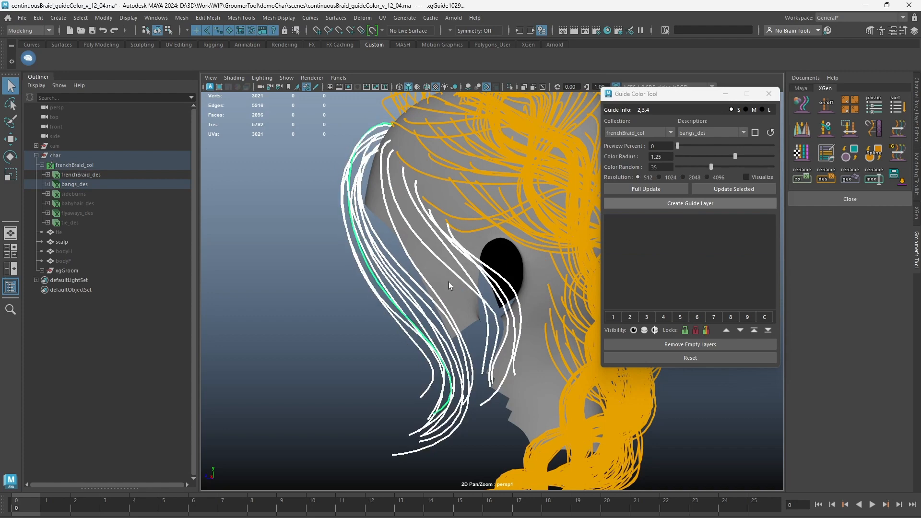